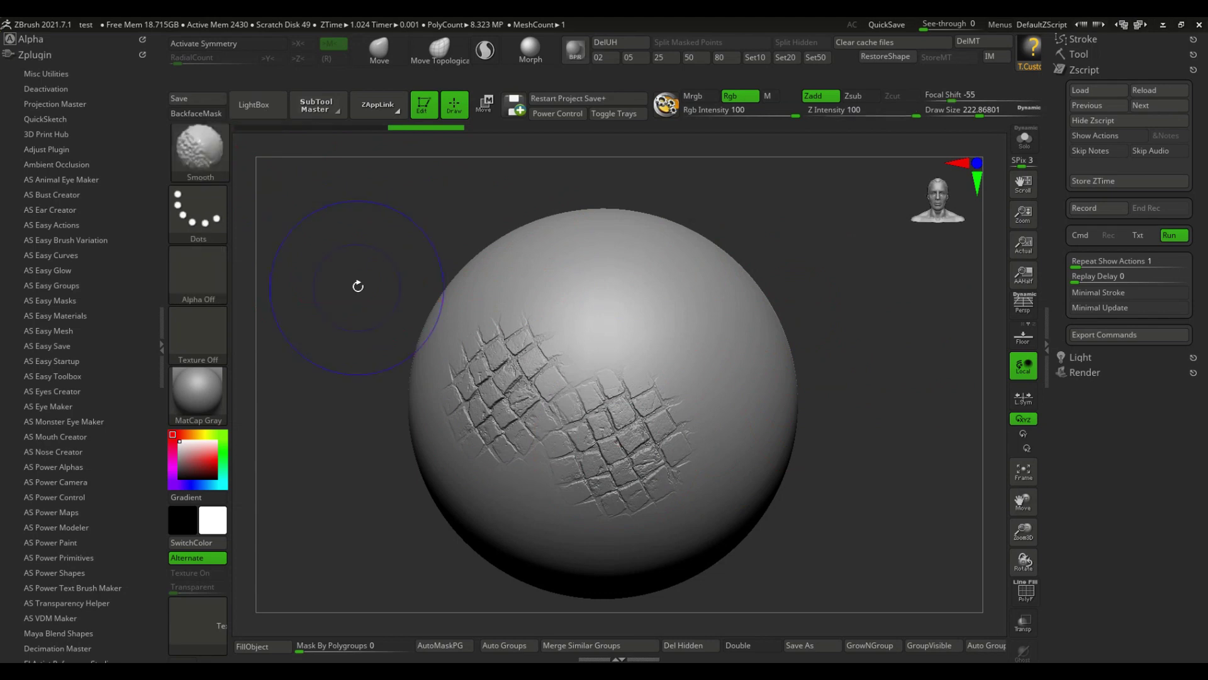
Stamp the sphere with the 039 DragRect cracked stone pattern and the 028 DragRect brick pattern.
drag(697, 387, 466, 372)
drag(787, 403, 712, 402)
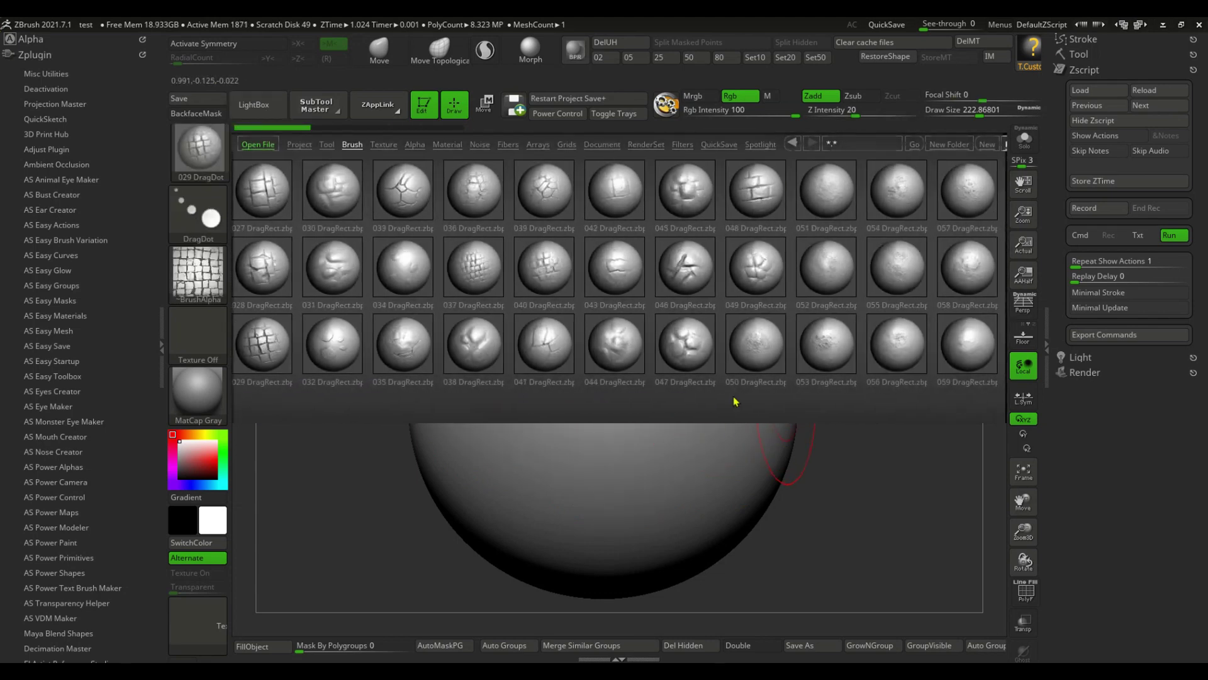
double_click(544, 189)
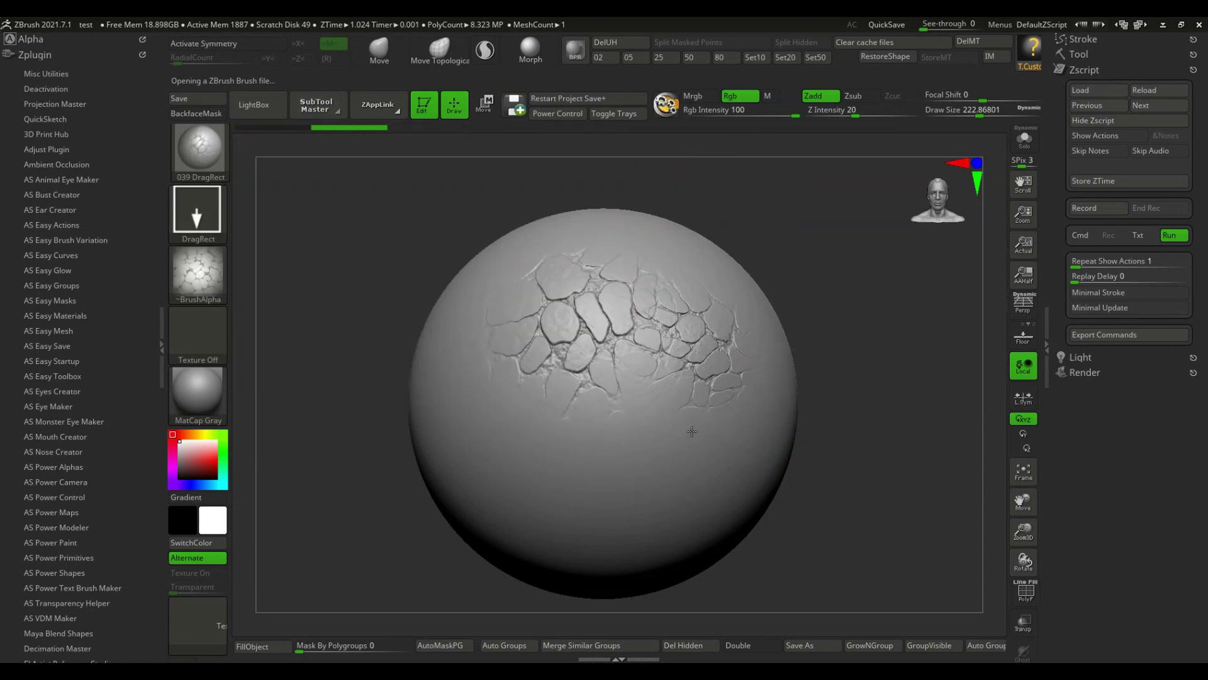
drag(610, 497, 611, 502)
drag(843, 491, 600, 405)
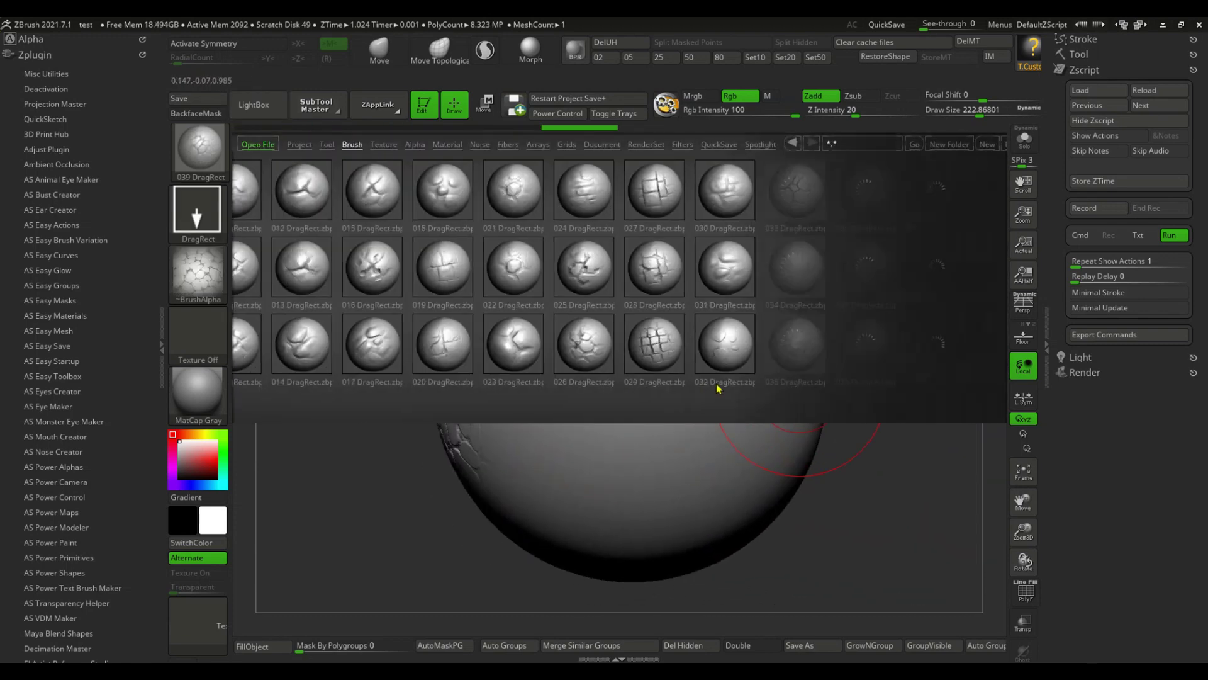
double_click(457, 265)
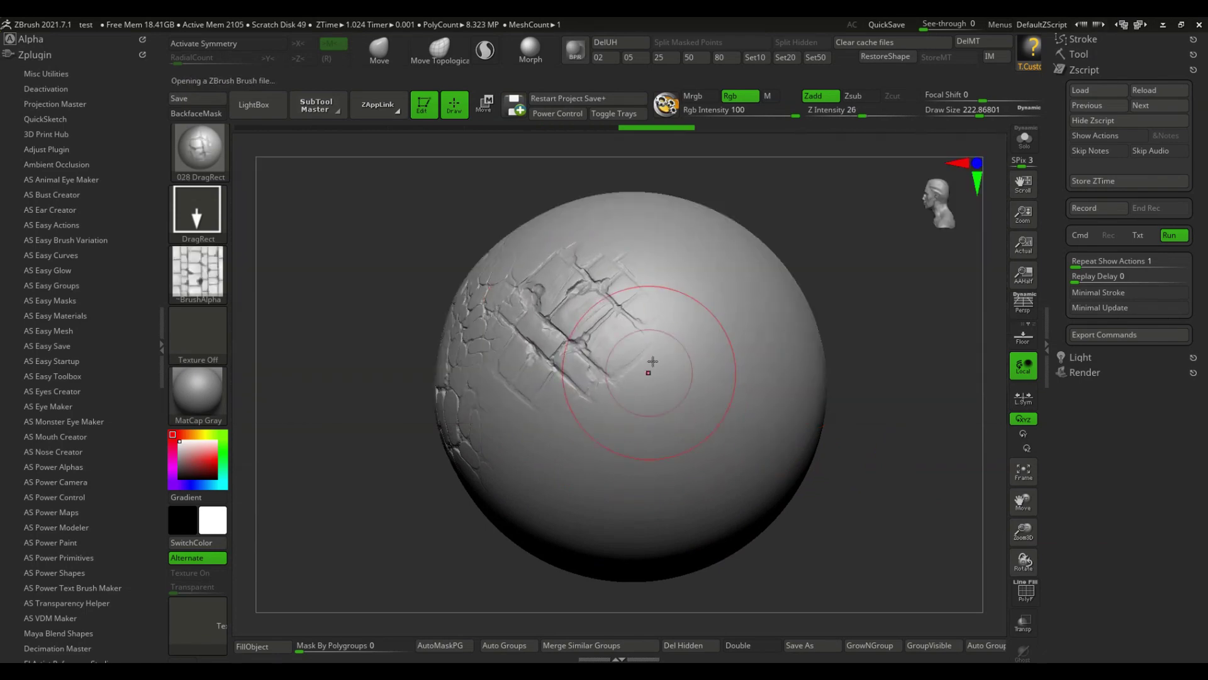
Load the 051 DragRect brush and stamp its rough surface texture onto a clean area of the sphere.
key(comma)
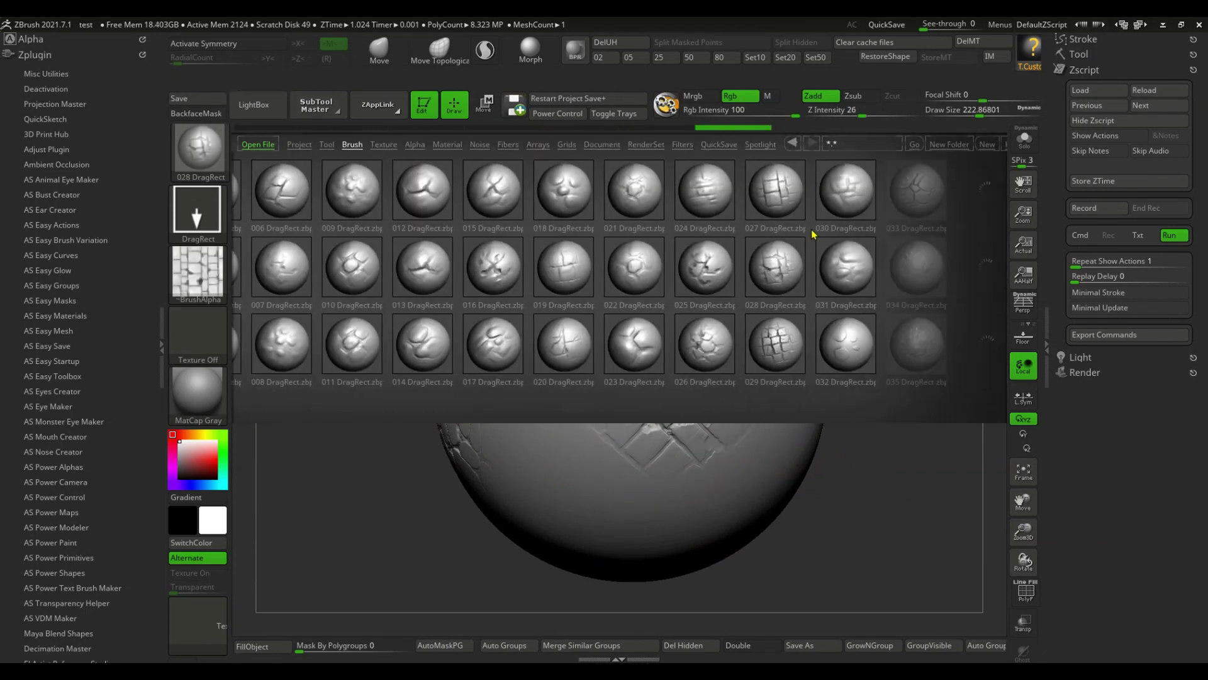
mouse_move(752, 193)
mouse_down()
mouse_move(712, 224)
mouse_move(602, 224)
mouse_up()
double_click(551, 195)
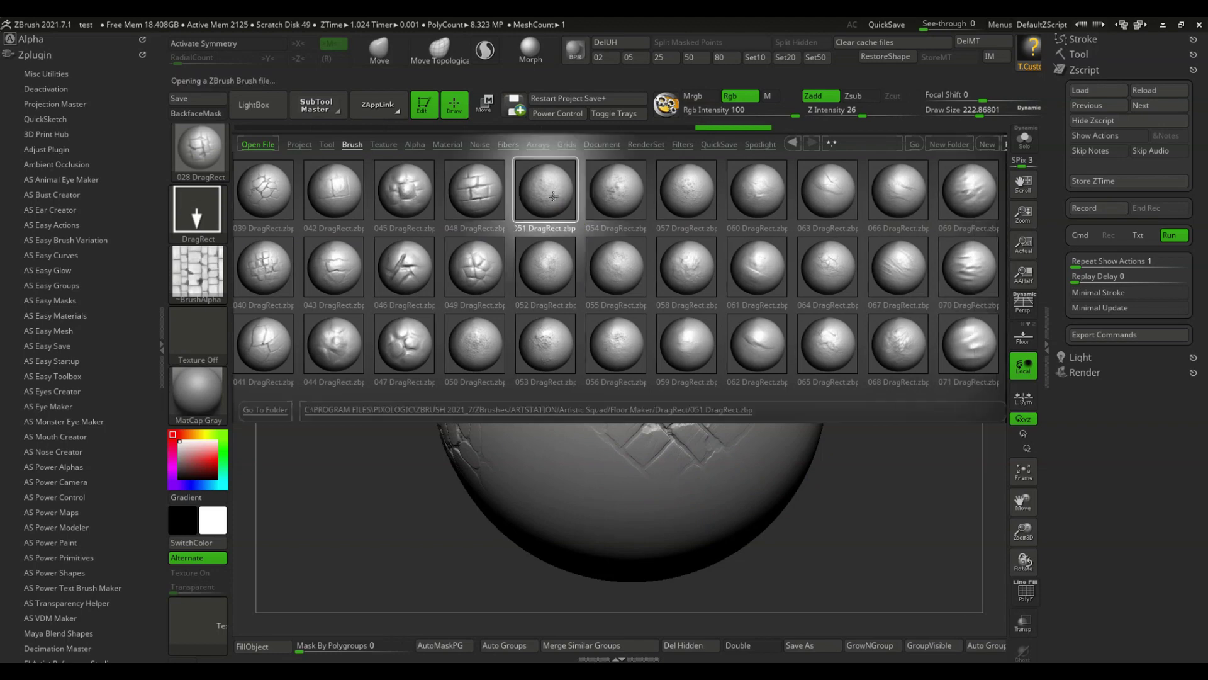
drag(862, 541, 872, 447)
drag(544, 519, 643, 548)
Load the 058, 073 and 094 DragRect brushes in turn to try different surface patterns on the sphere.
key(comma)
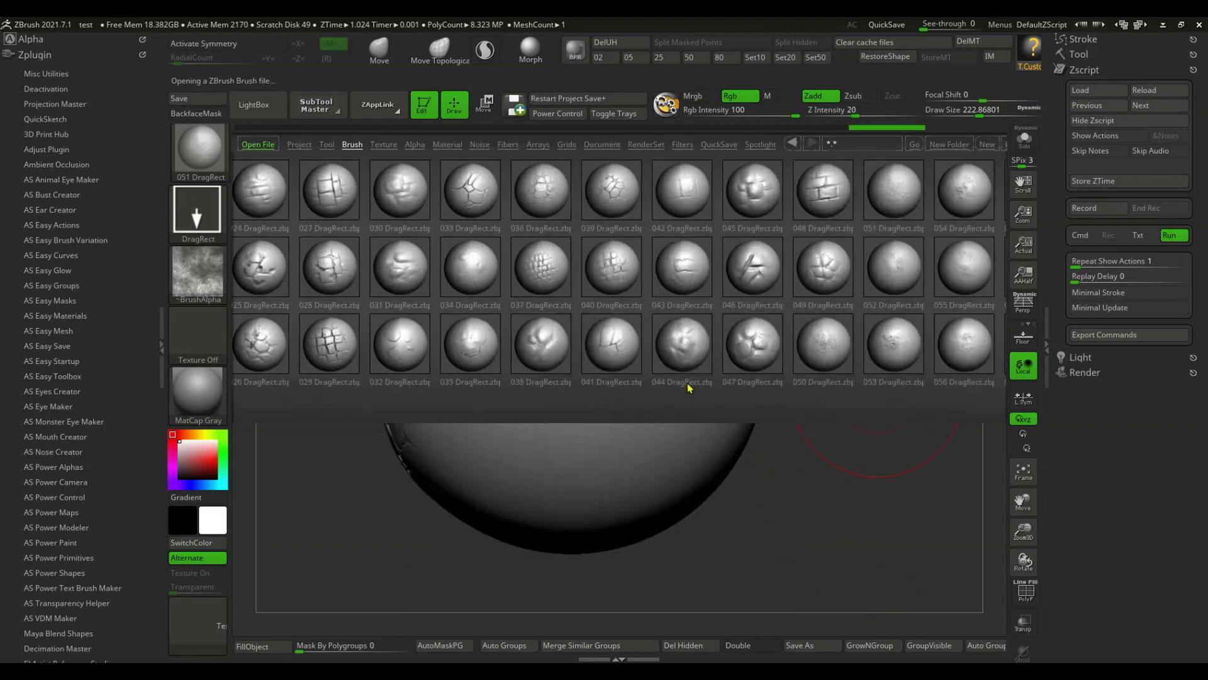
double_click(588, 271)
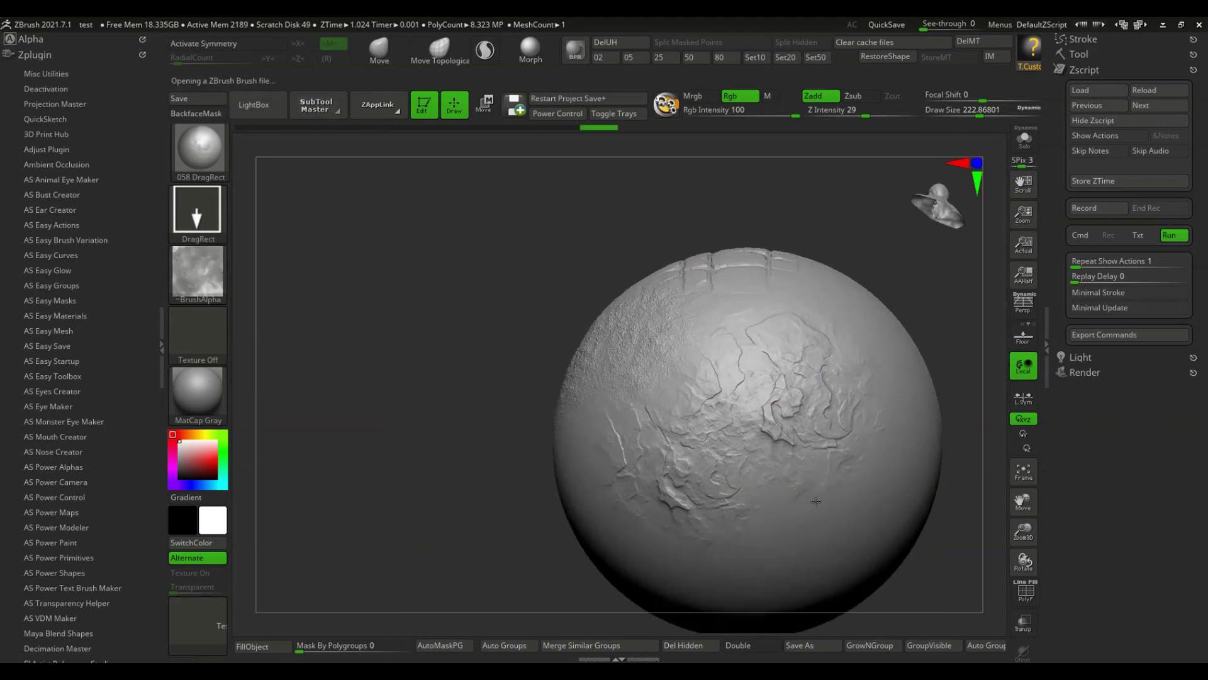
key(comma)
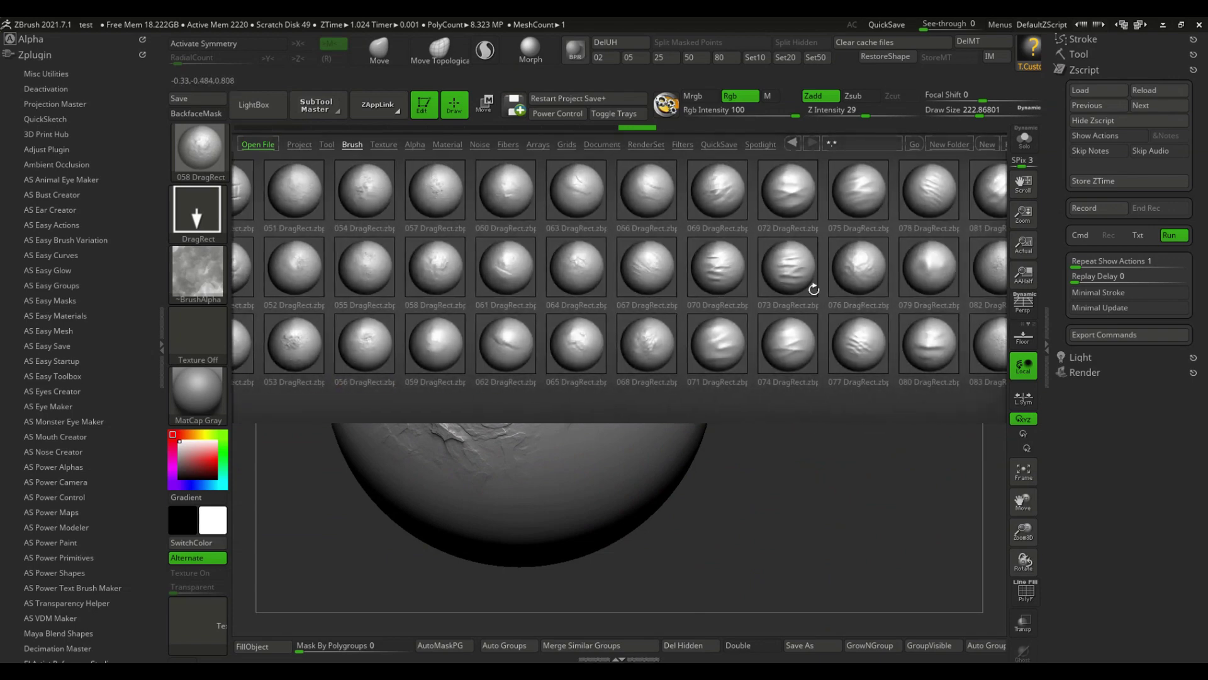
double_click(814, 289)
key(comma)
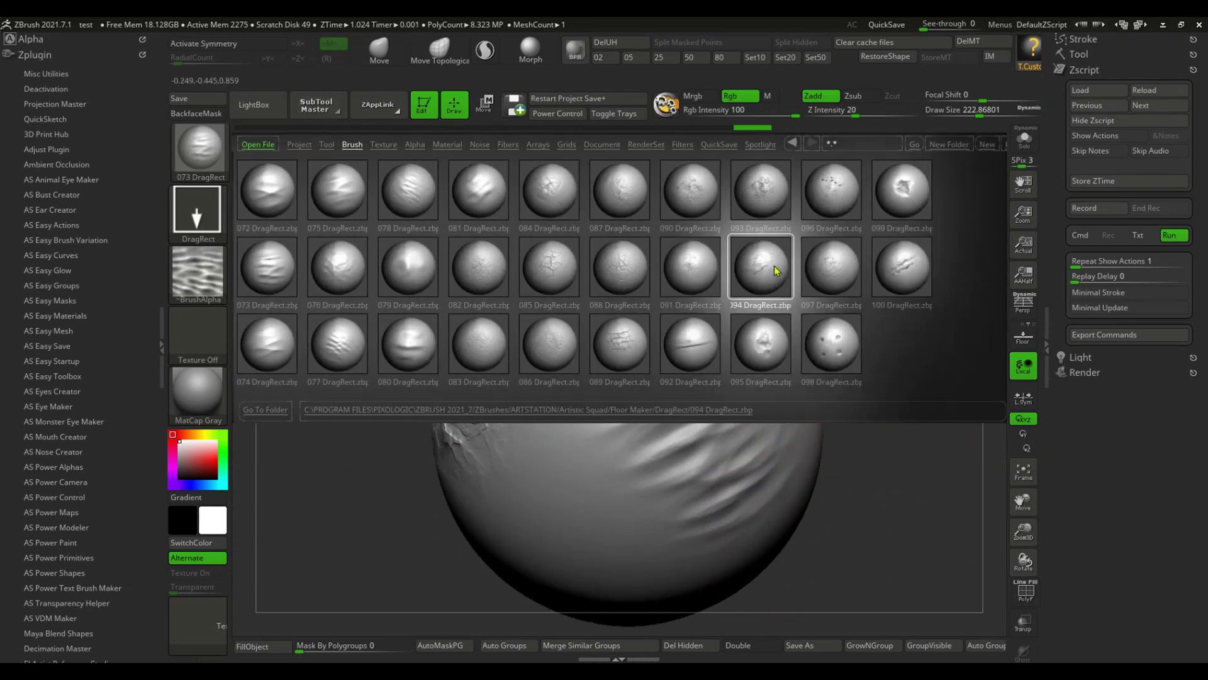
double_click(776, 271)
click(256, 126)
Load the 04 Curb brush from the From Above folder of the IMM Curb brushes.
key(comma)
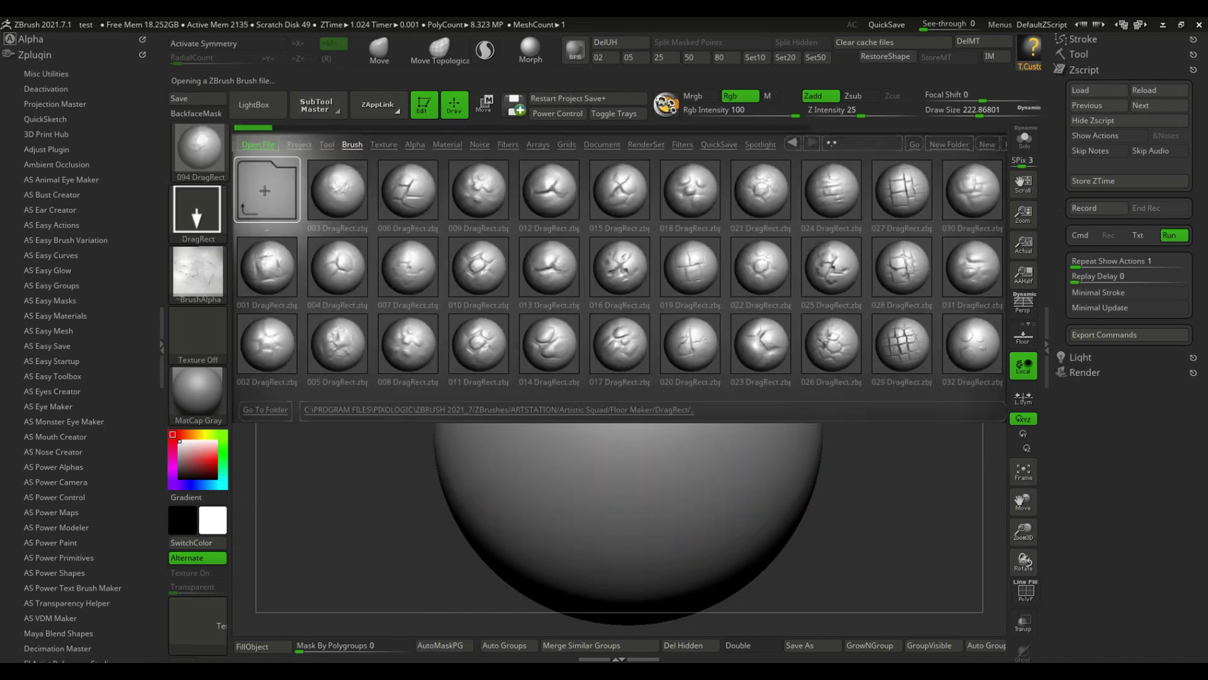
double_click(267, 189)
double_click(280, 281)
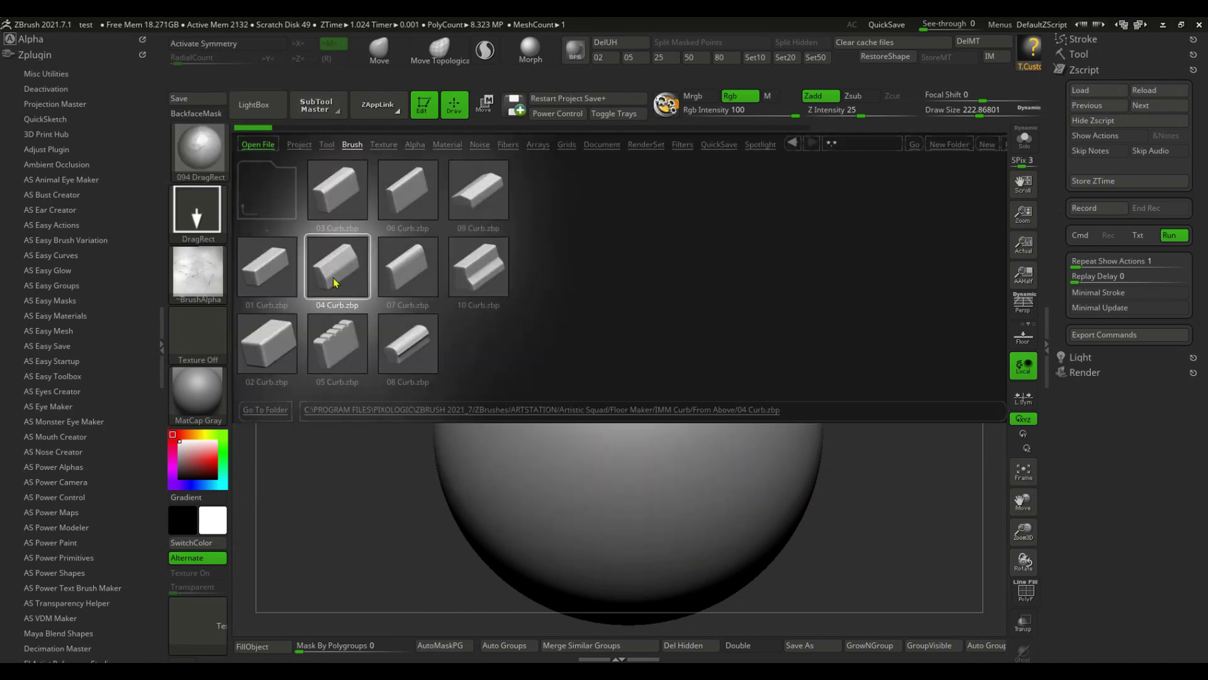
double_click(334, 281)
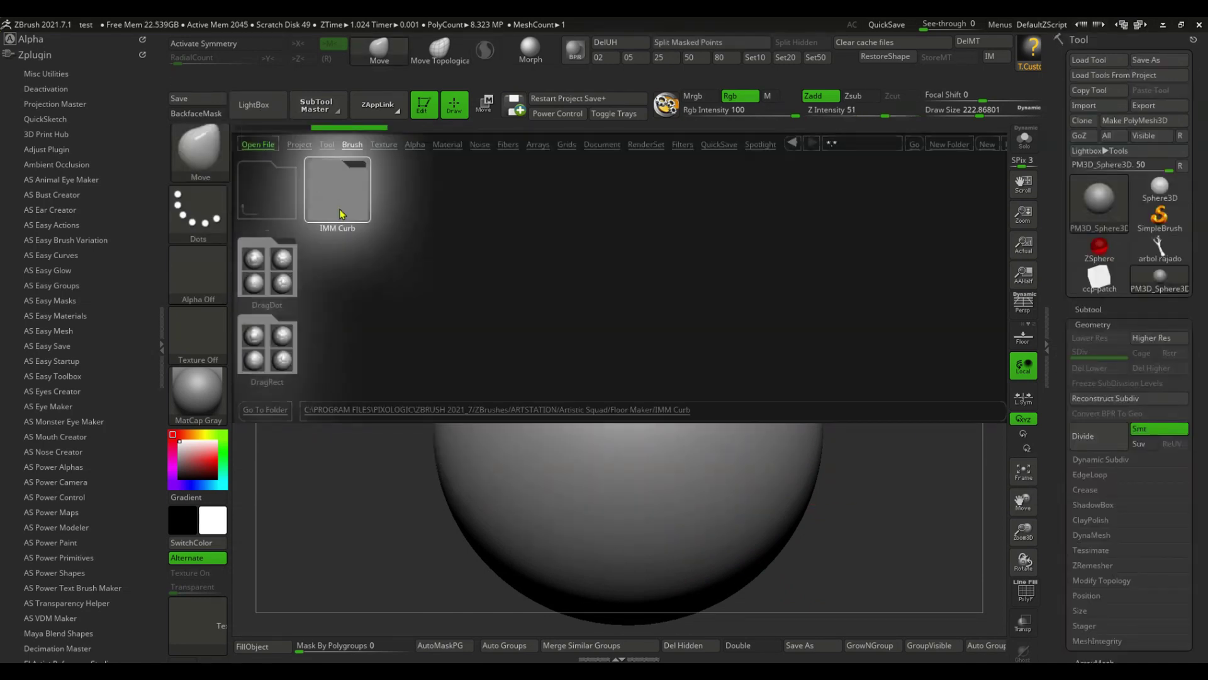
click(340, 214)
double_click(521, 297)
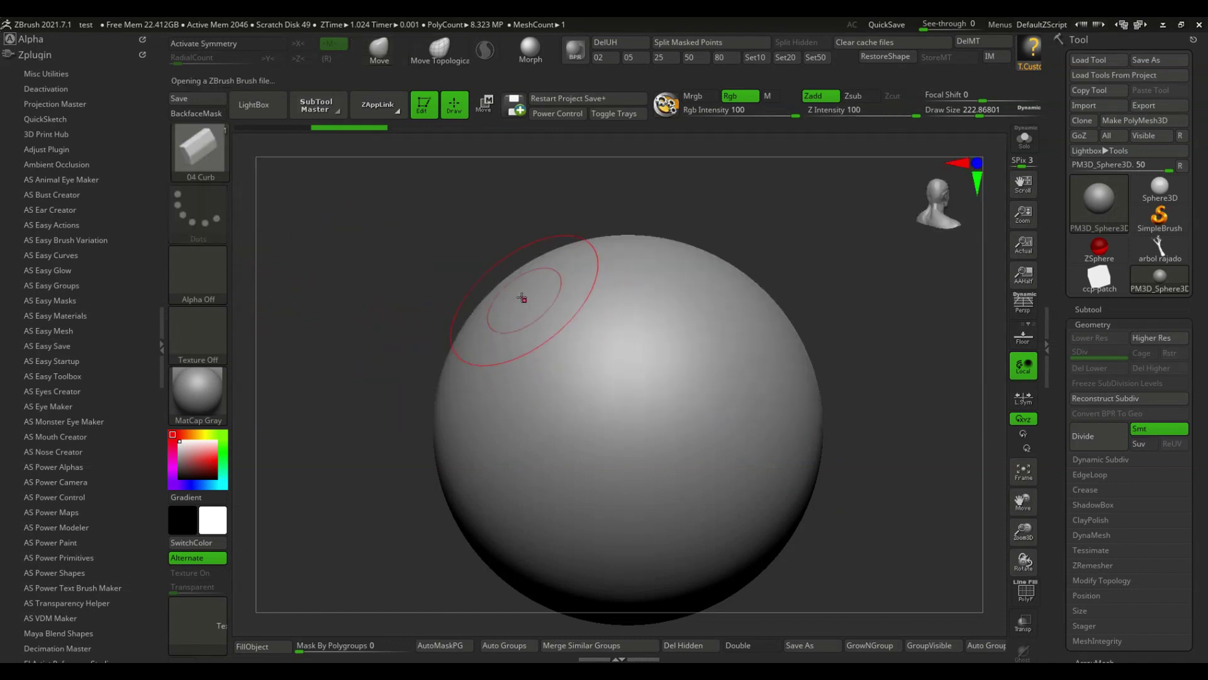
Load the 05 Curb brush and draw a notched curb strip across the sphere.
mouse_move(894, 414)
mouse_down()
mouse_move(874, 372)
mouse_move(841, 450)
mouse_up()
click(289, 127)
key(comma)
double_click(286, 282)
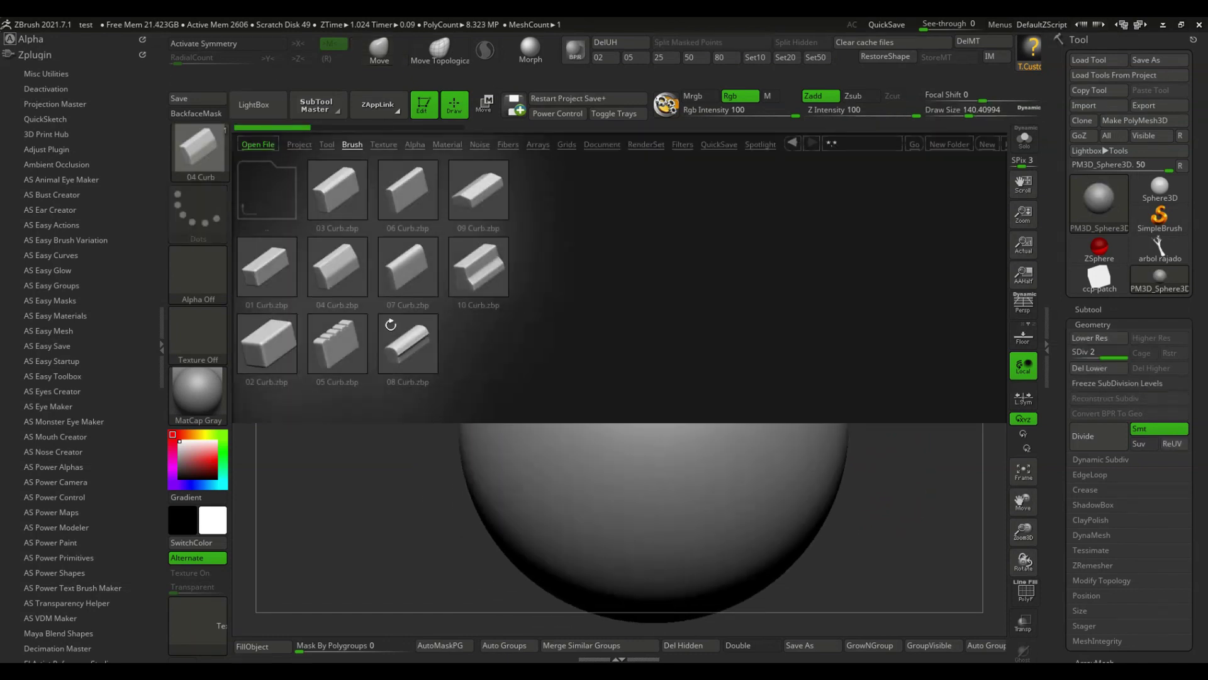
double_click(348, 349)
click(791, 402)
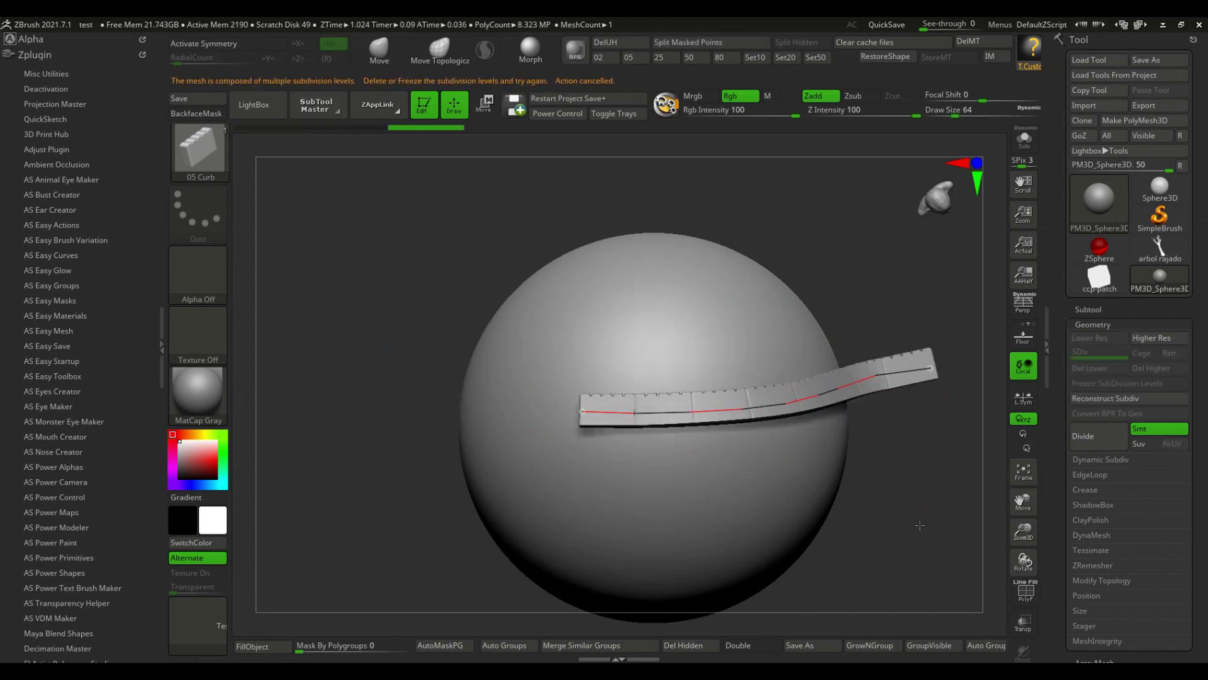
mouse_move(920, 524)
mouse_down()
mouse_move(941, 496)
mouse_move(903, 507)
mouse_up()
drag(579, 420, 504, 353)
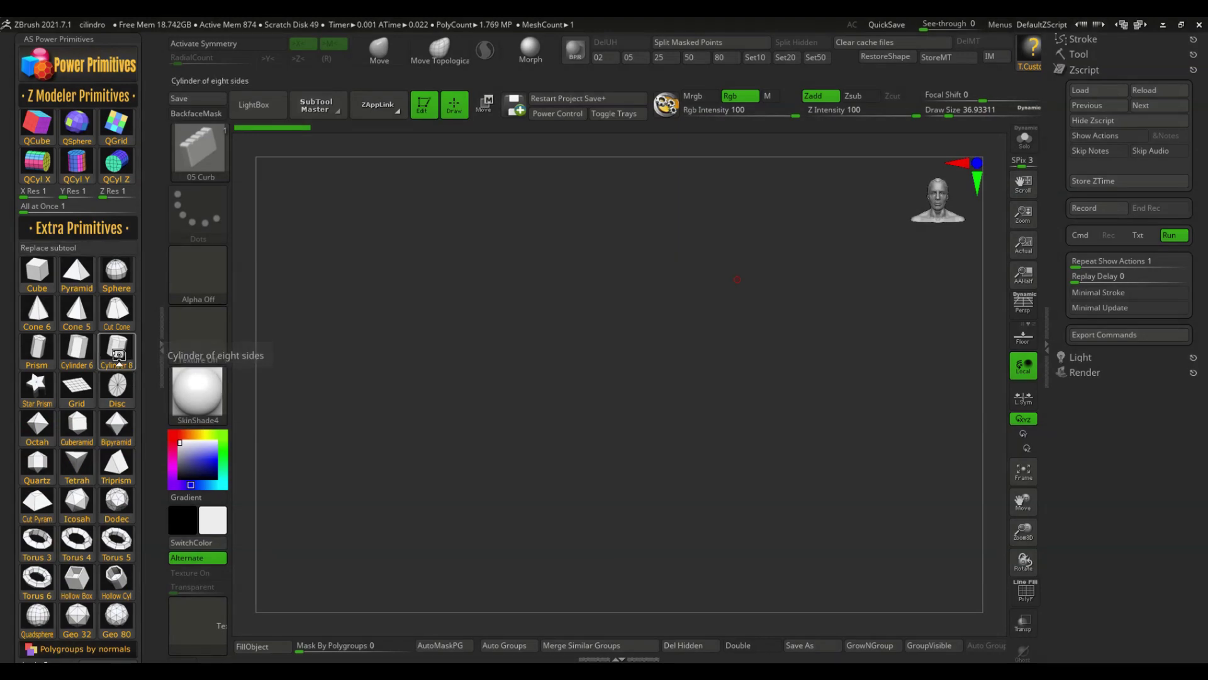
Replace the subtool with the eight-sided cylinder primitive and turn on its polyframe display.
click(117, 354)
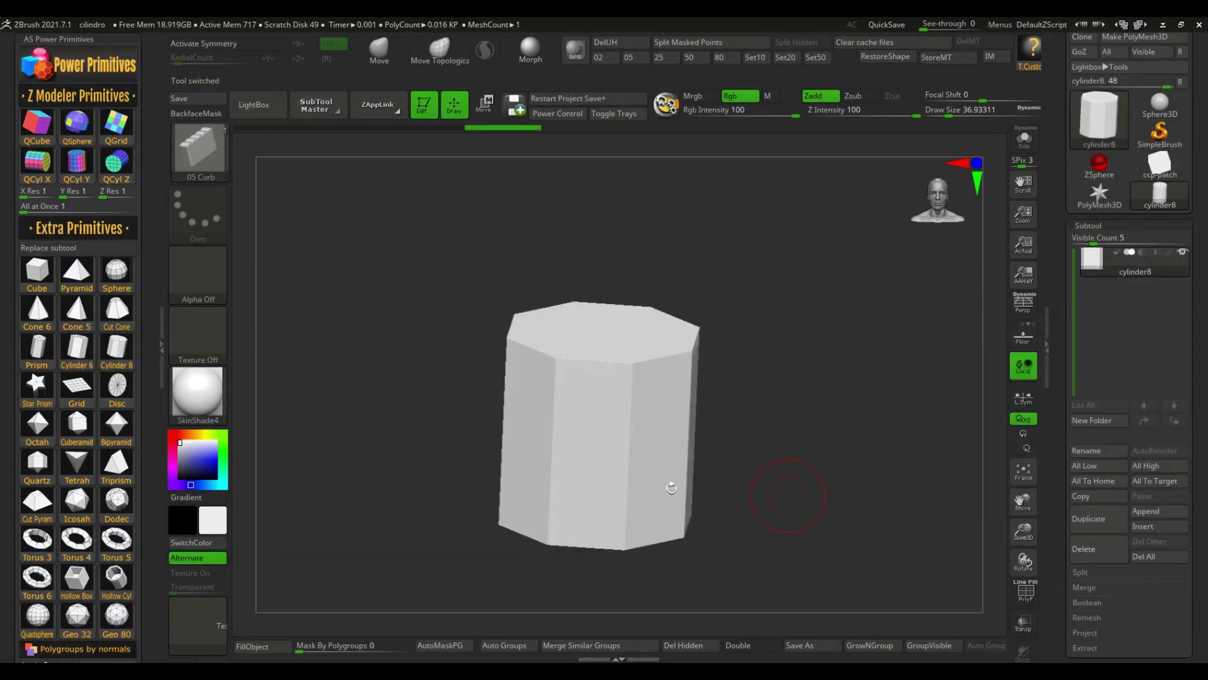
click(146, 363)
click(63, 309)
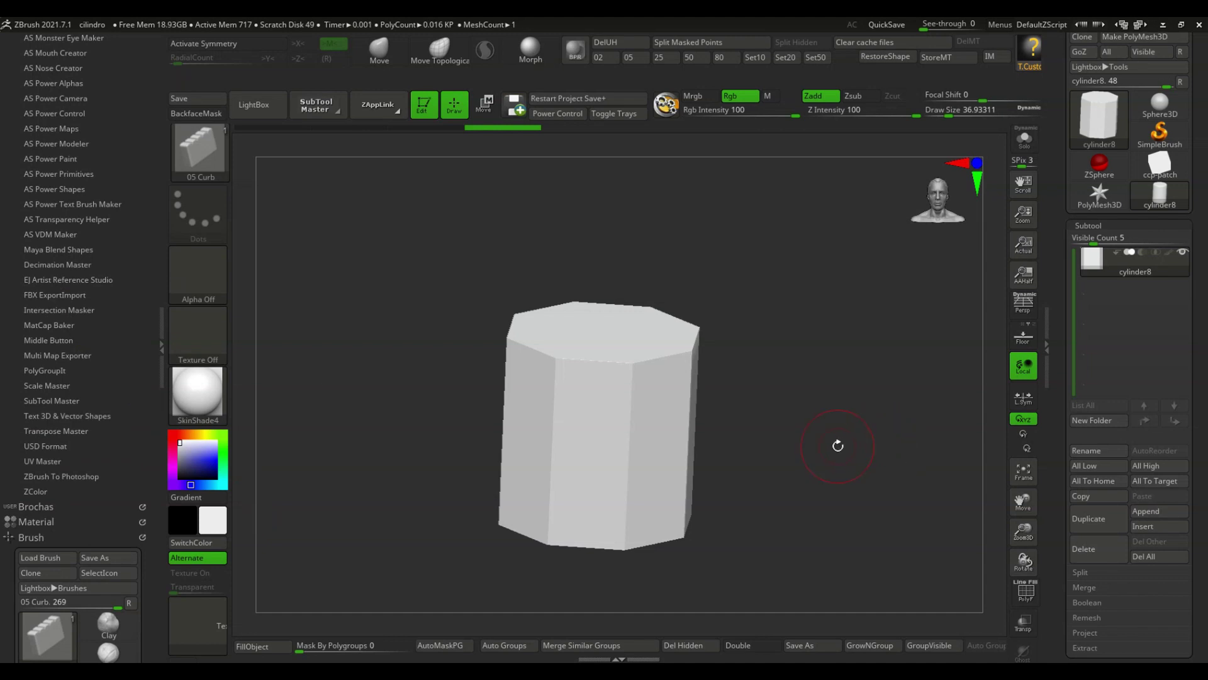
click(1026, 592)
Insert edge loops near the upper and lower rims of the eight-sided cylinder.
drag(134, 136, 134, 237)
click(70, 245)
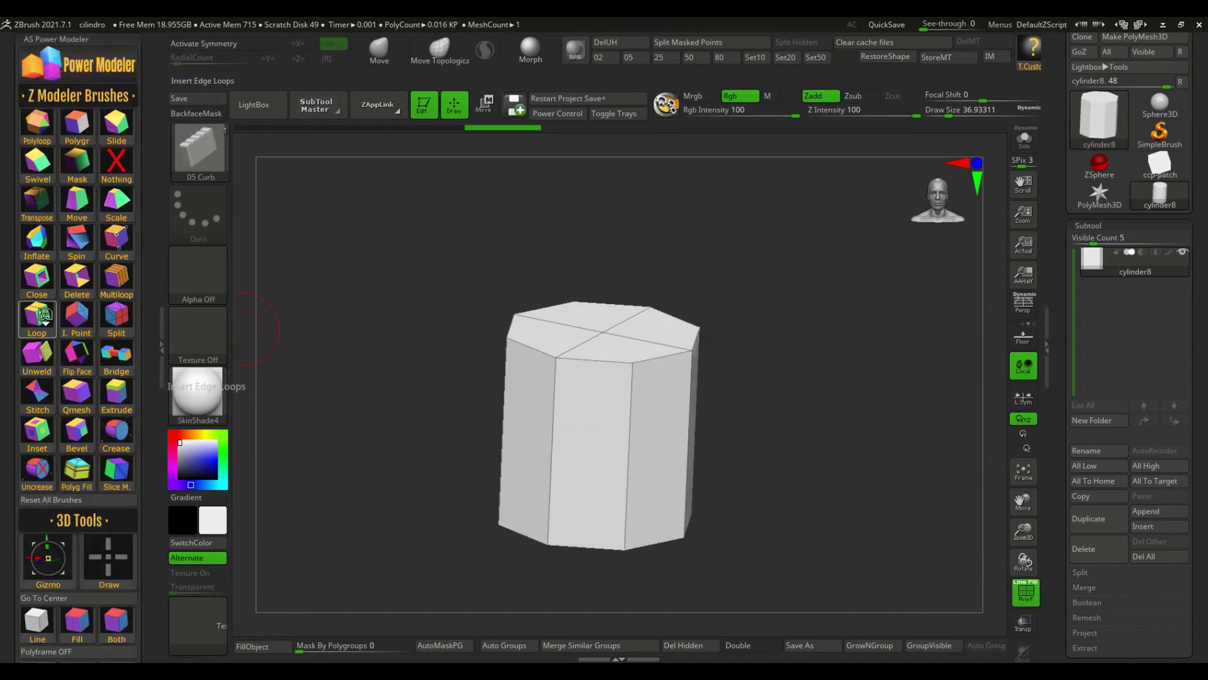
click(39, 319)
click(553, 363)
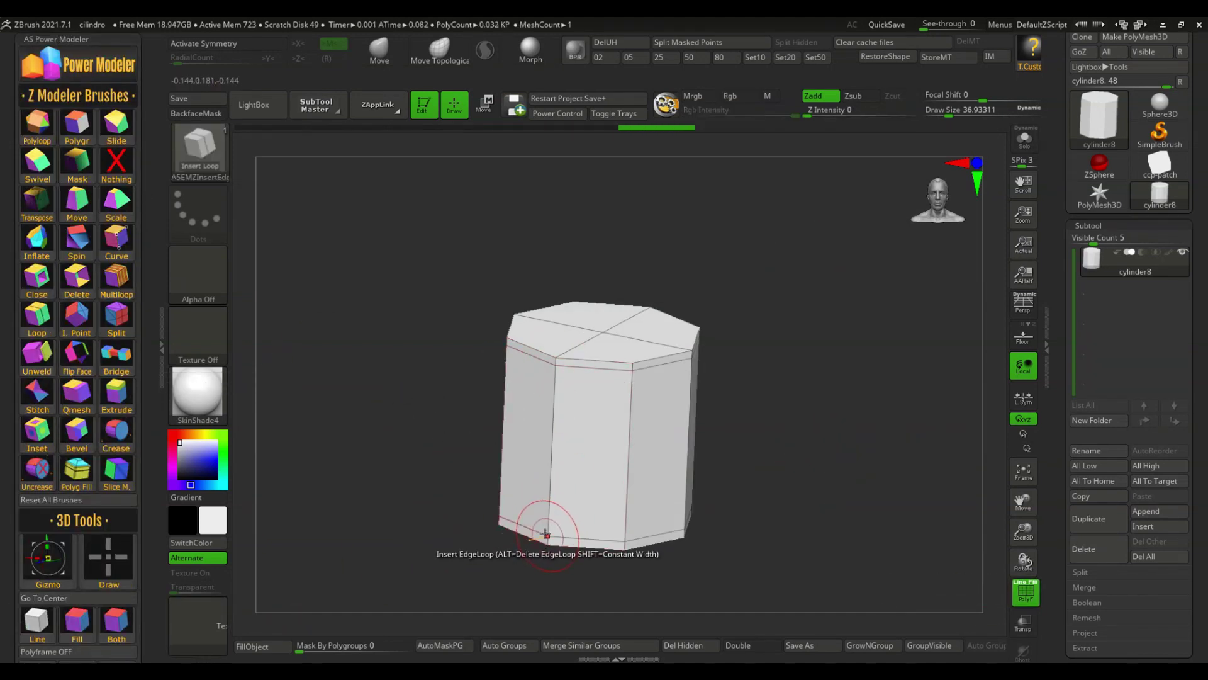
Subdivide the cylinder five times and delete its lower subdivision levels.
drag(1053, 553, 1052, 422)
click(1093, 242)
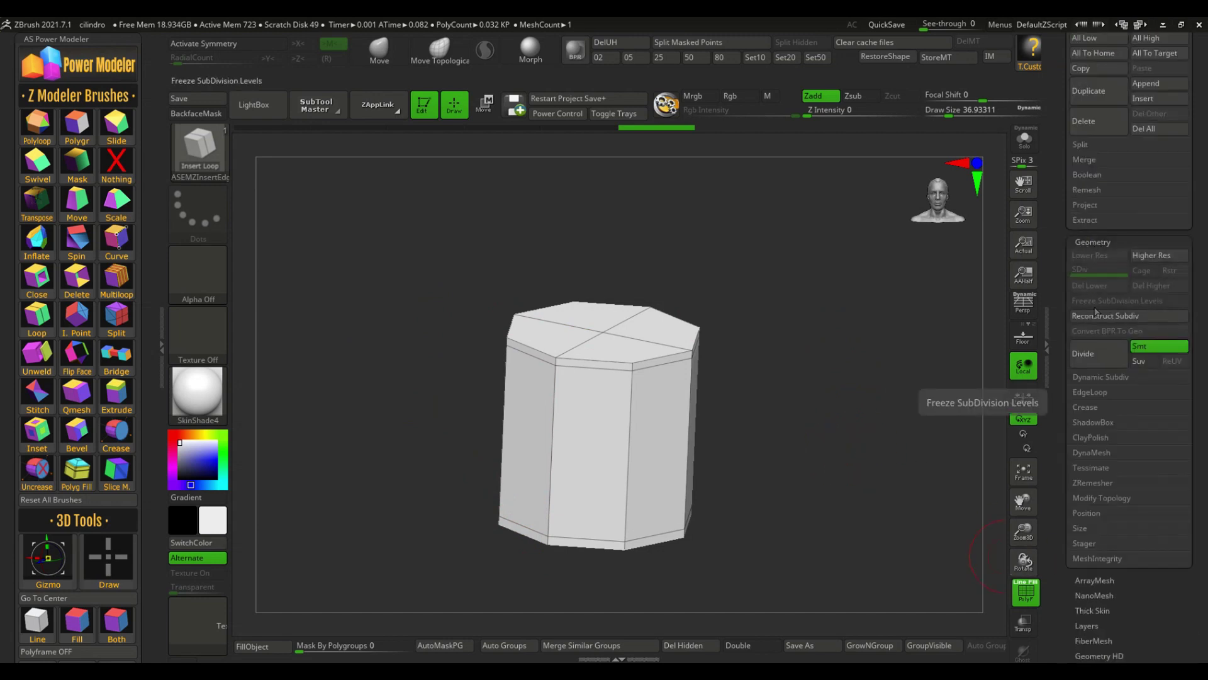
click(1096, 350)
click(1096, 350)
click(1096, 349)
click(1096, 349)
click(1110, 287)
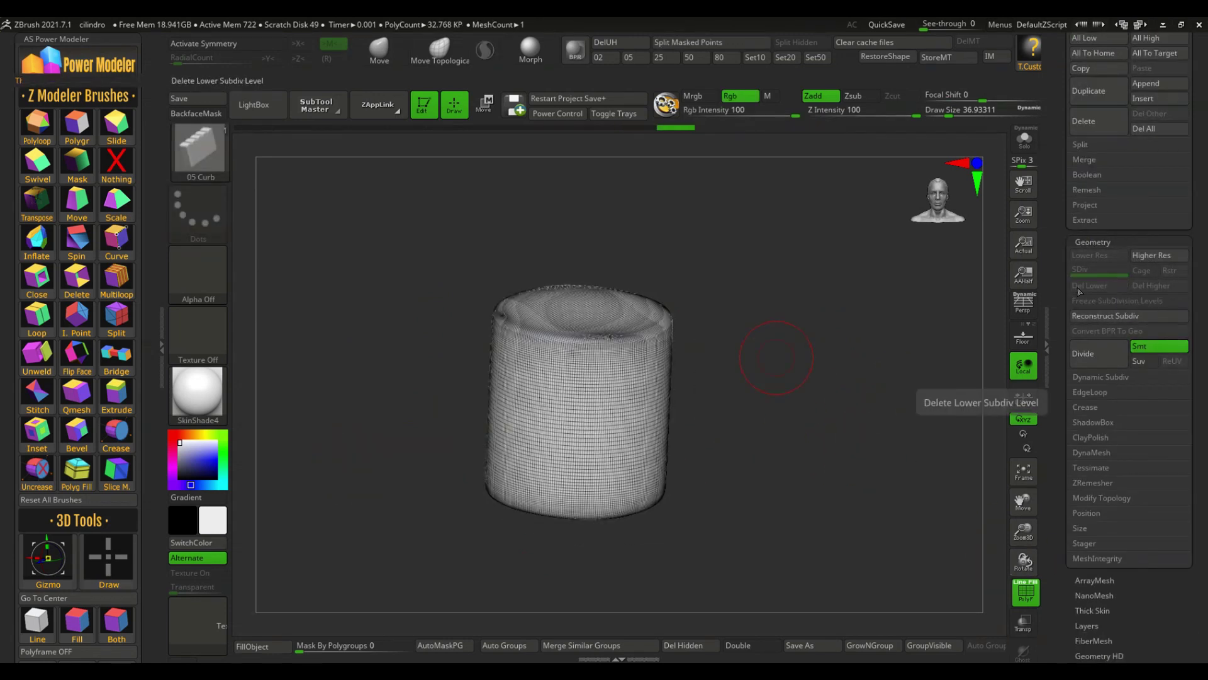
Load the 05 Curb brush from the IMM Curb collection for use on the cylinder.
mouse_move(740, 425)
alt+mouse_down()
mouse_move(1023, 396)
mouse_move(647, 409)
alt+mouse_up()
click(256, 106)
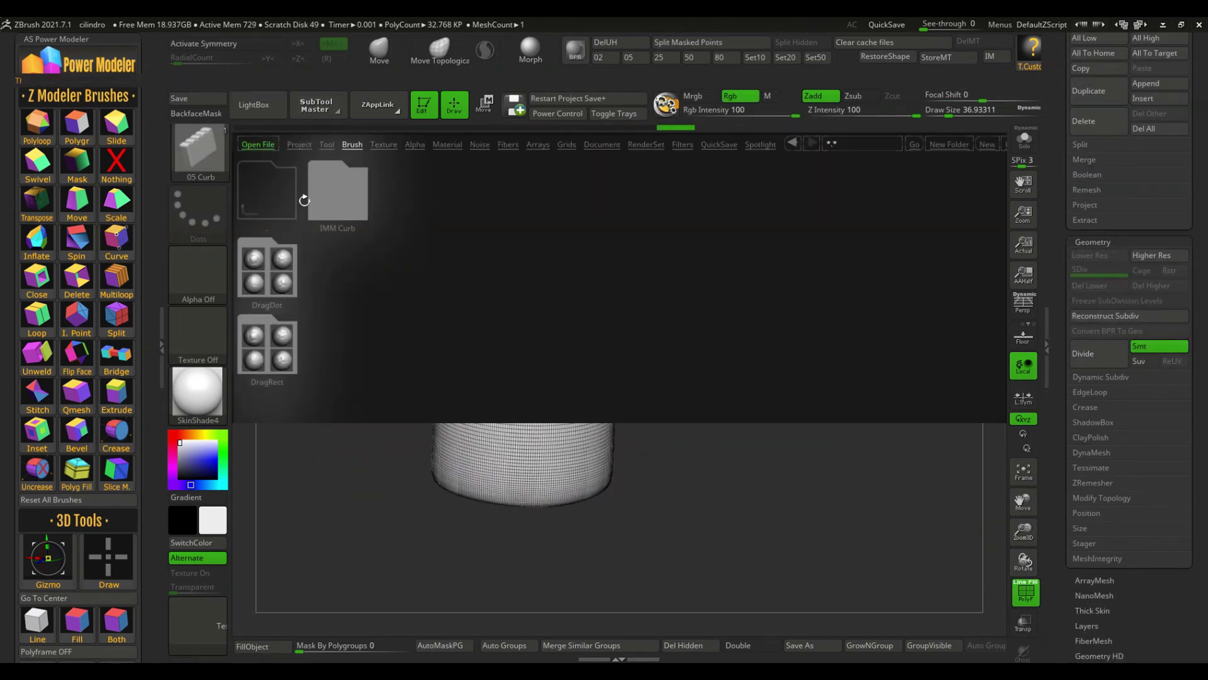
click(337, 209)
double_click(287, 344)
double_click(334, 341)
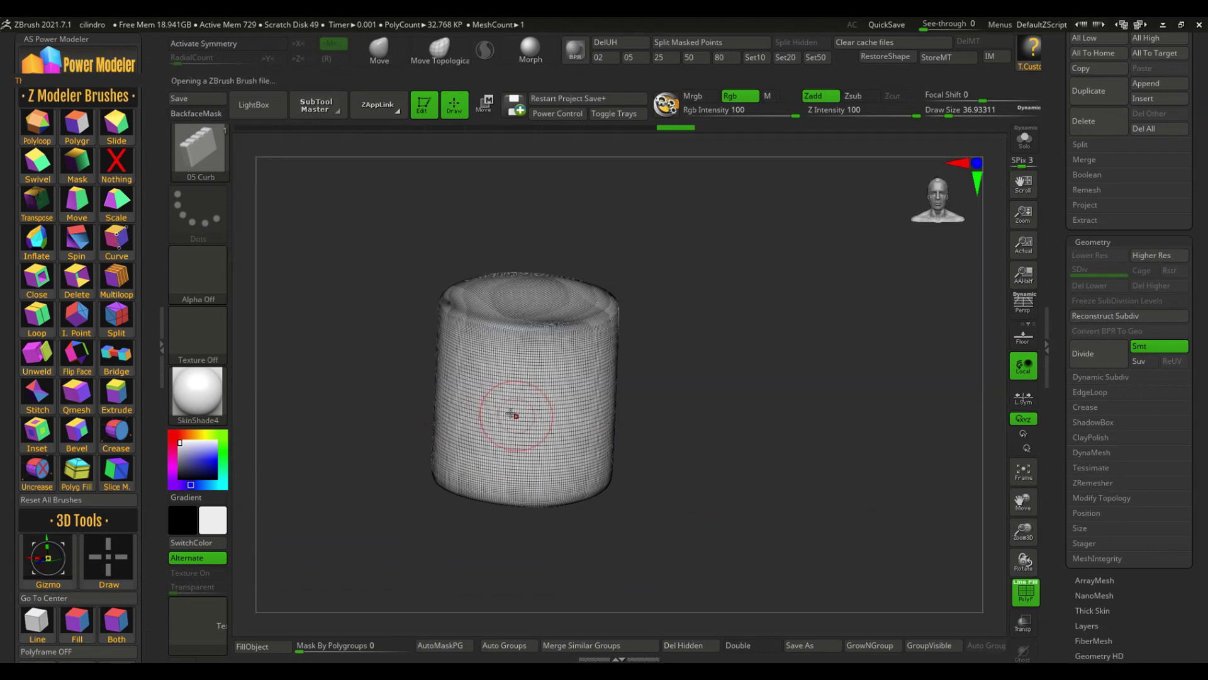
Draw a curb curve all the way around the middle of the cylinder with overlapping ends.
drag(793, 409, 752, 472)
click(403, 384)
click(390, 376)
drag(555, 401, 600, 393)
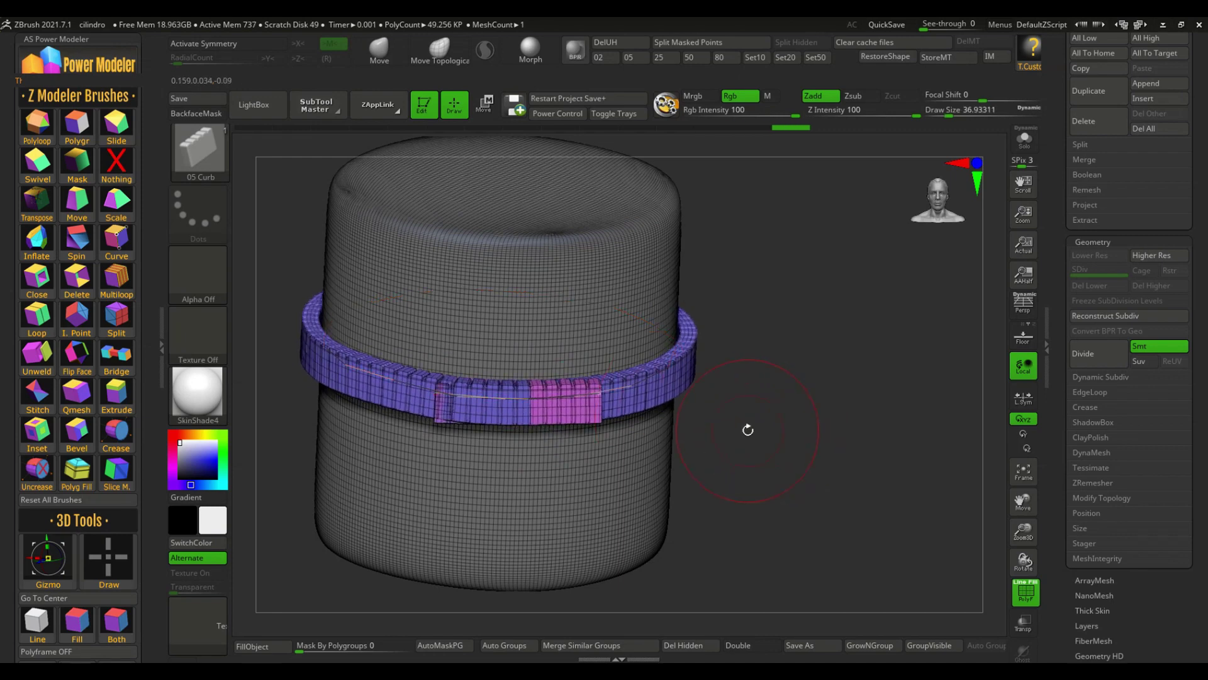
Turn off the polyframe and split the masked cylinder from the curb ring into separate subtools.
alt+drag(748, 430, 746, 495)
key(shift+f)
scroll(1082, 87, up, 7)
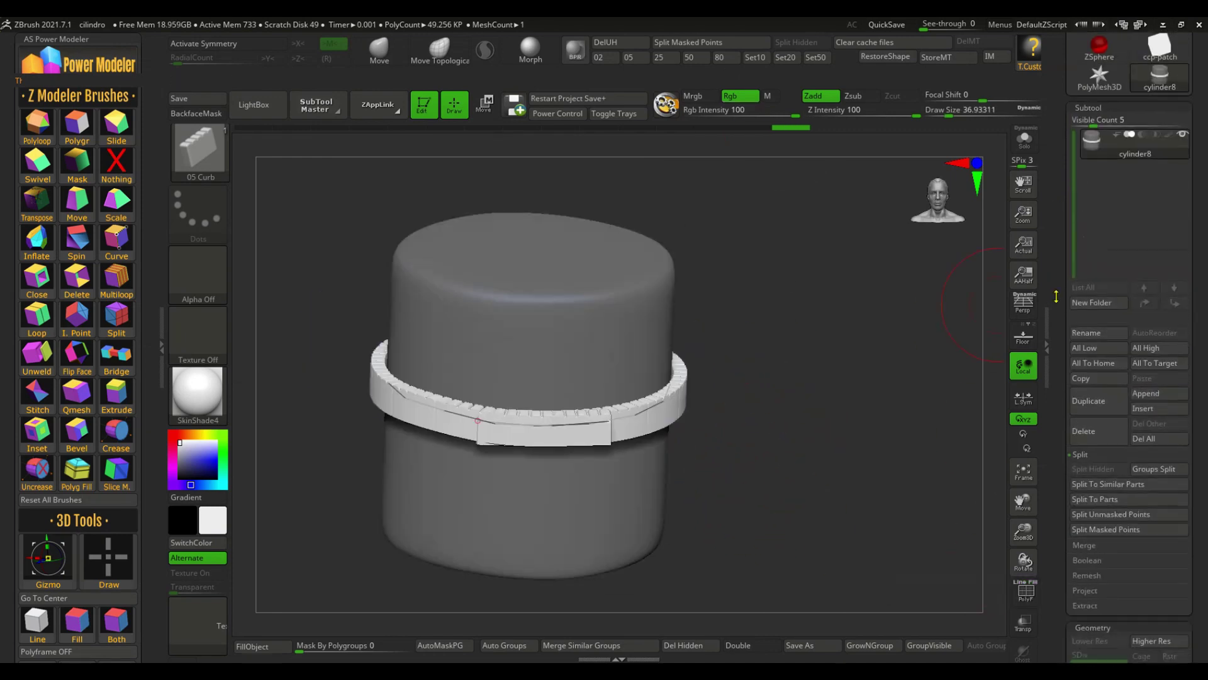
click(1123, 429)
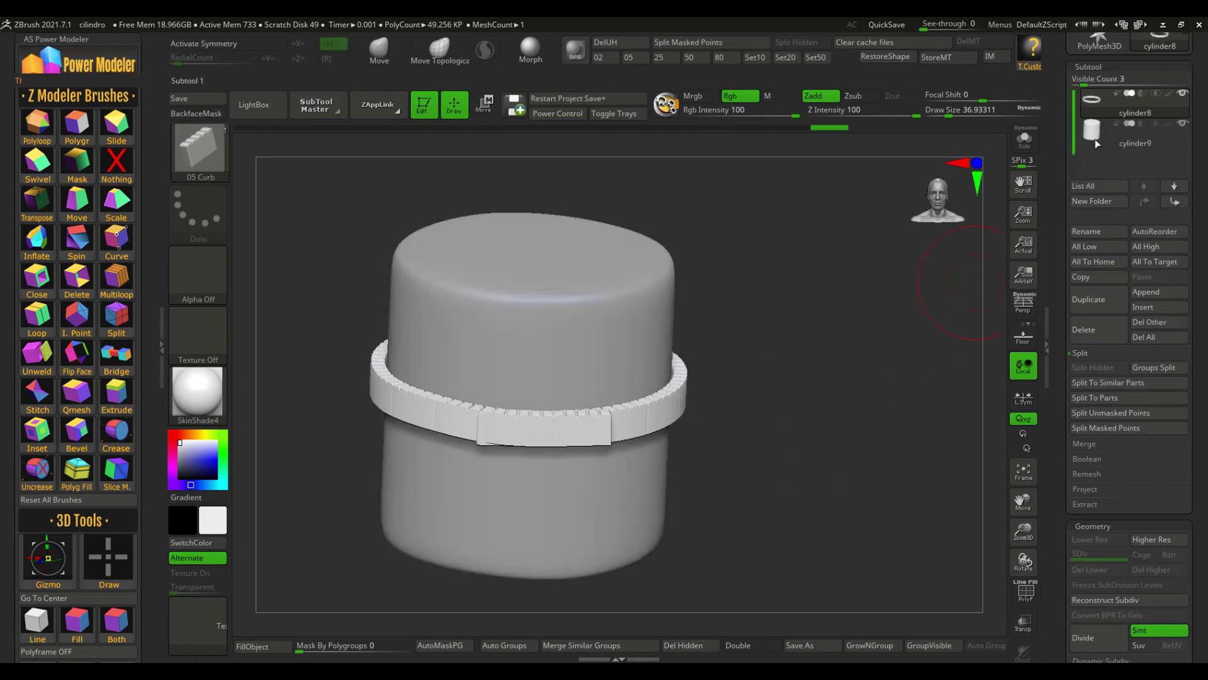
Isolate the curb ring with its polyframe shown and assign its pieces to separate polygroups with Auto Groups.
alt+drag(554, 503, 623, 605)
key(shift+f)
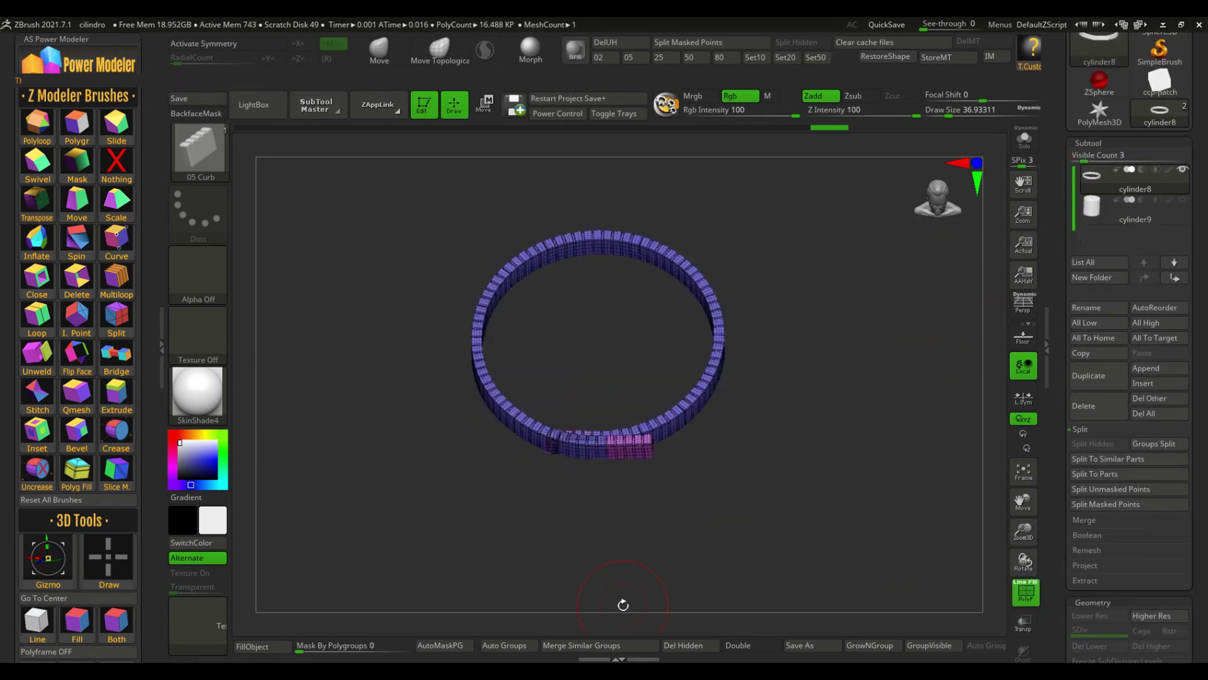
click(504, 645)
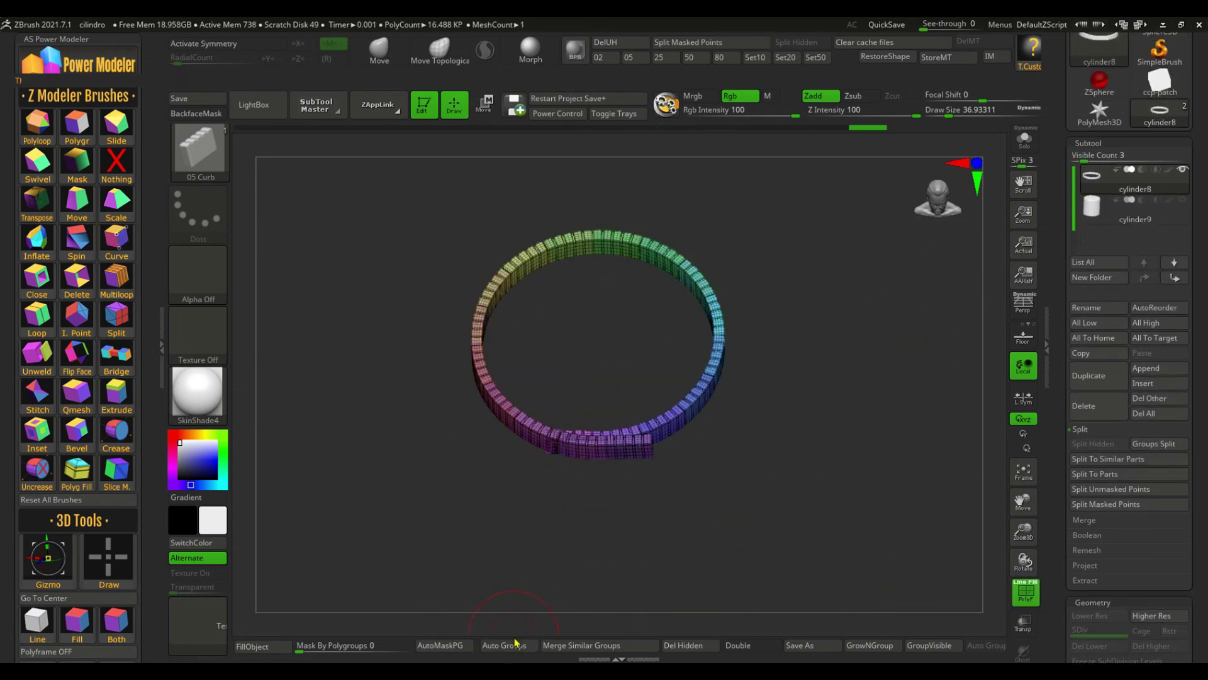
Hide the surplus overlapping polygroups at the joint of the curb ring.
alt+drag(735, 458, 722, 528)
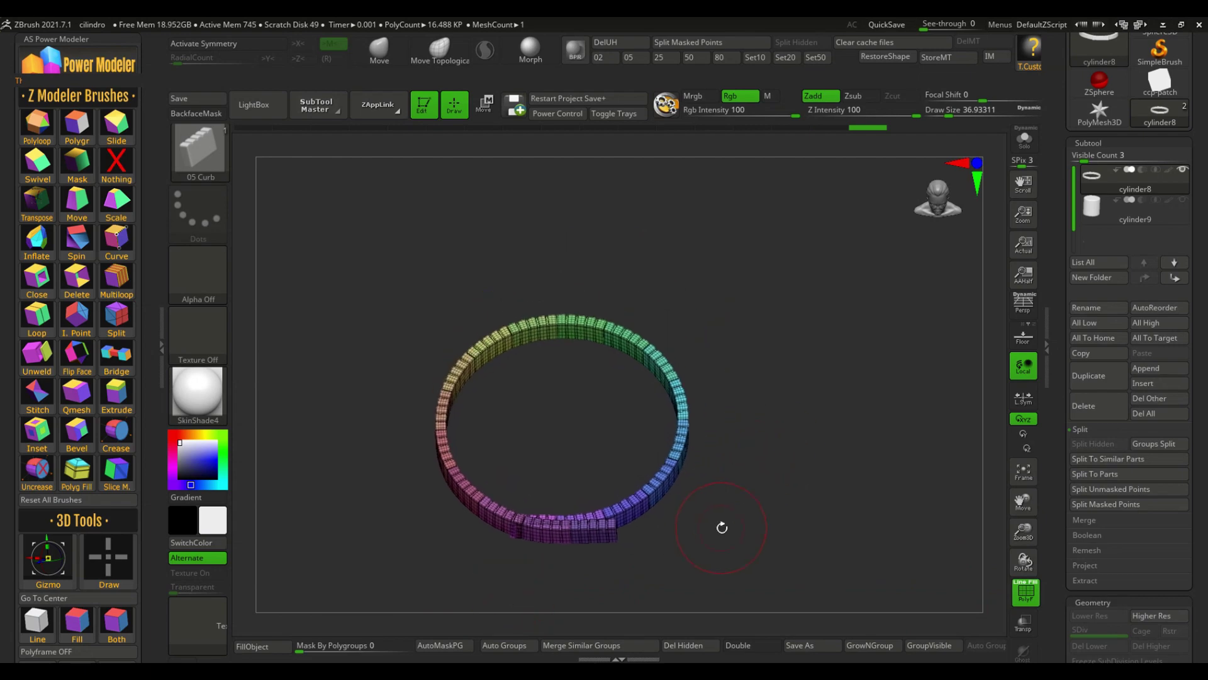
mouse_move(406, 557)
mouse_down()
mouse_move(553, 418)
mouse_move(532, 614)
mouse_move(571, 460)
mouse_move(501, 526)
mouse_up()
ctrl+shift+click(575, 432)
ctrl+shift+click(574, 432)
Pull the overlapping end of the curb ring against the neighbouring segment at the joint with Move Topological.
click(439, 51)
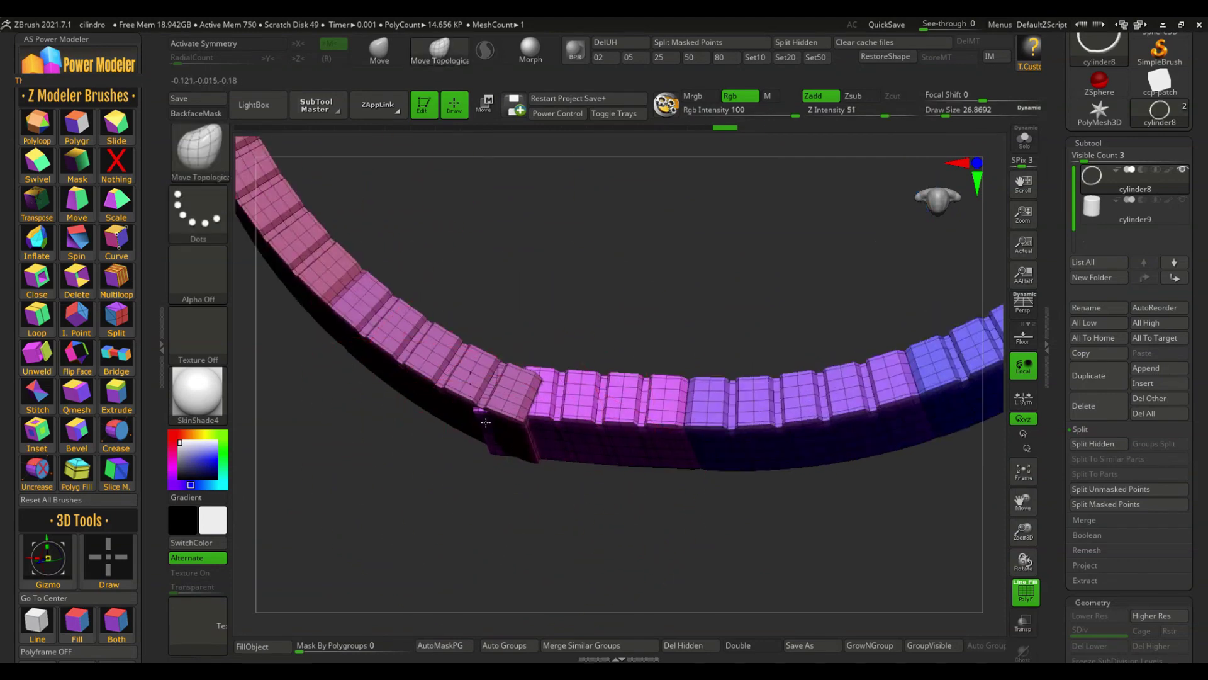
drag(520, 427, 479, 394)
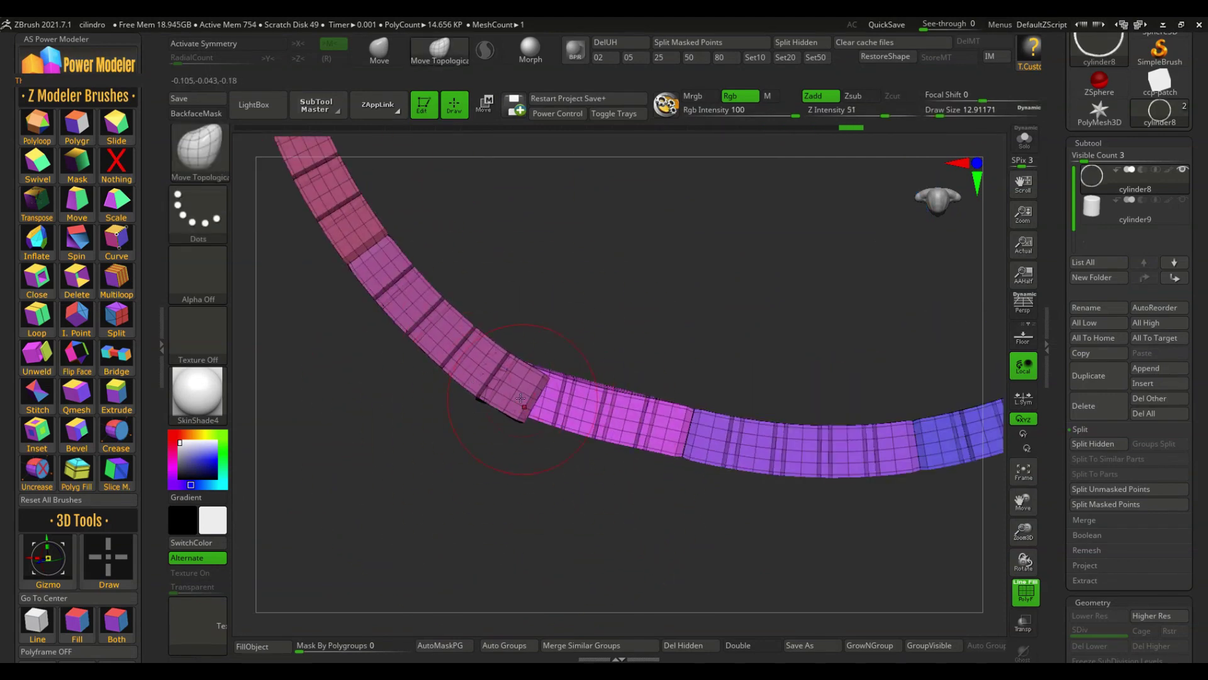
shift+drag(528, 413, 553, 418)
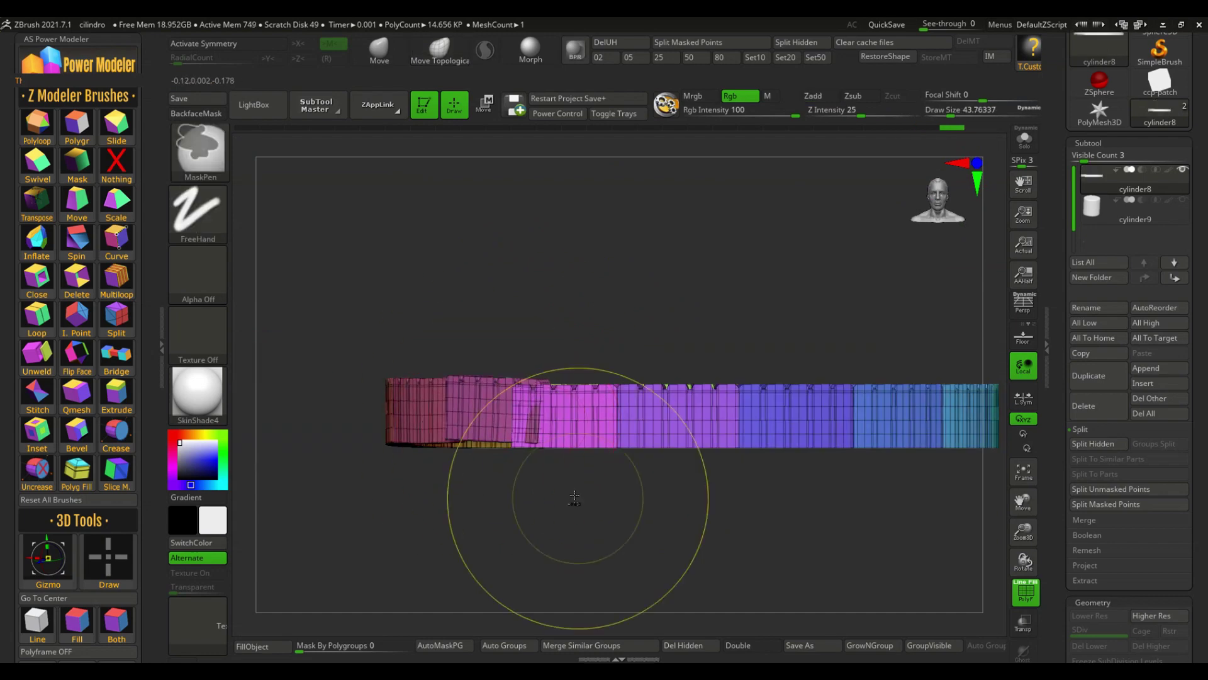
Even out the height and alignment of the curb ring's joined ends with the Move and Move Topological brushes.
drag(412, 404, 411, 418)
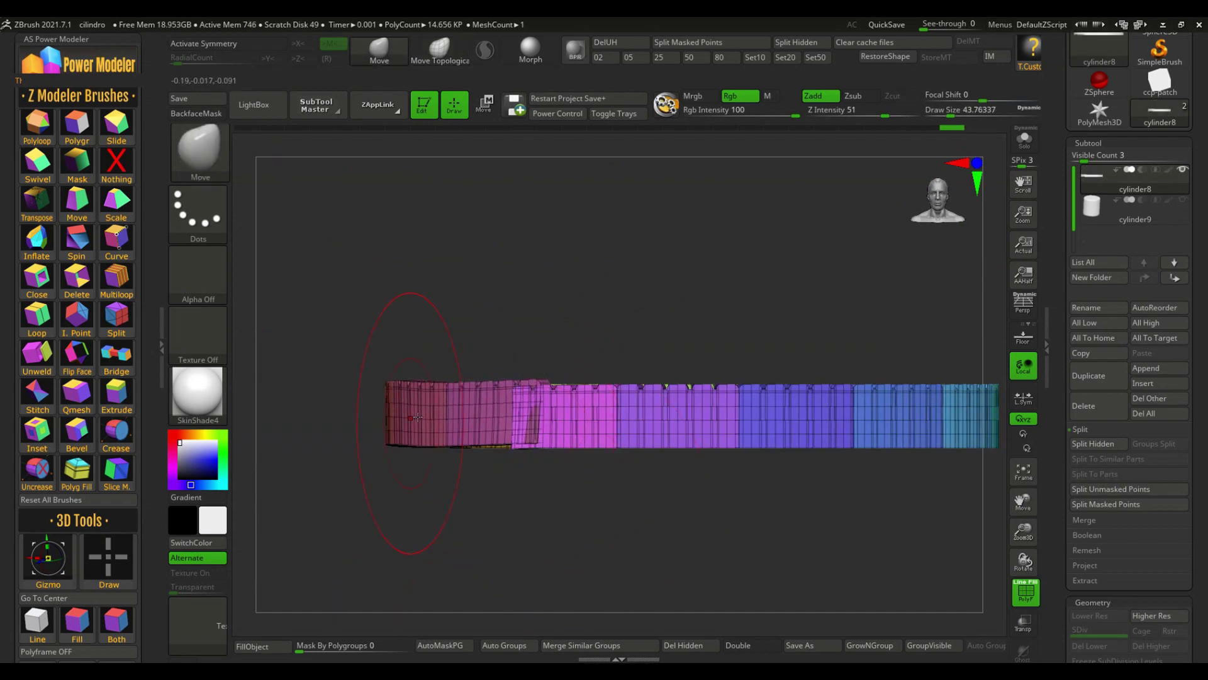
click(379, 51)
alt+drag(504, 296, 505, 320)
key(s)
drag(548, 401, 540, 401)
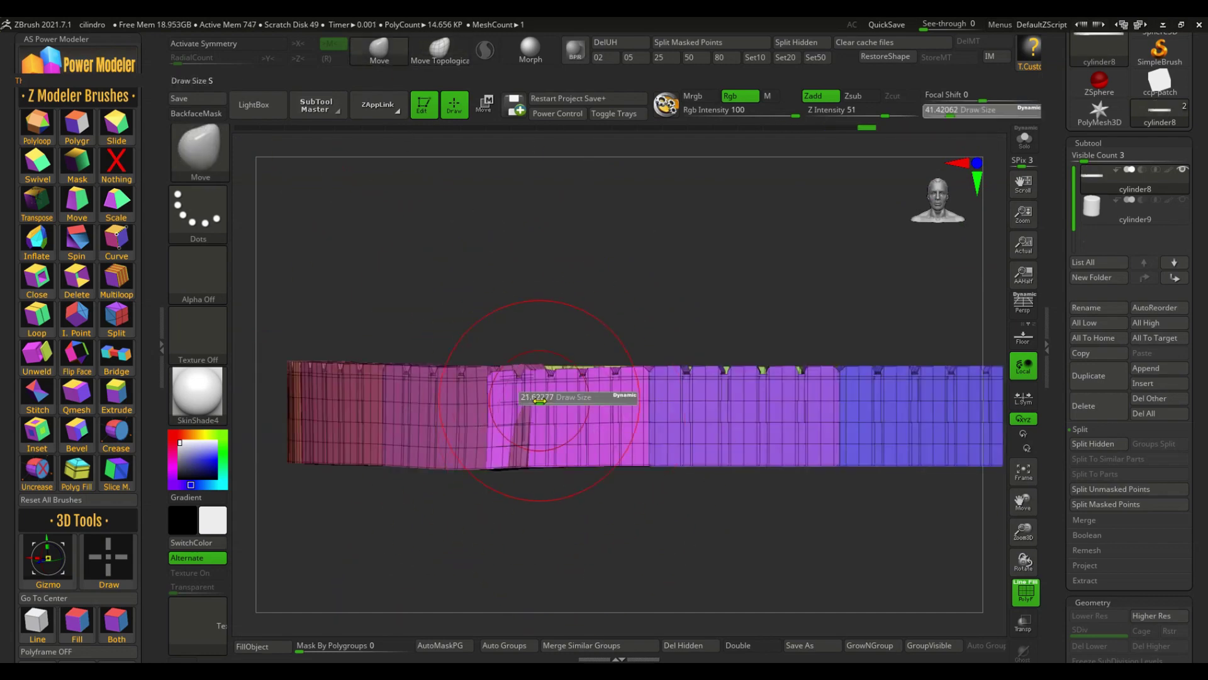
drag(533, 455, 513, 344)
key(s)
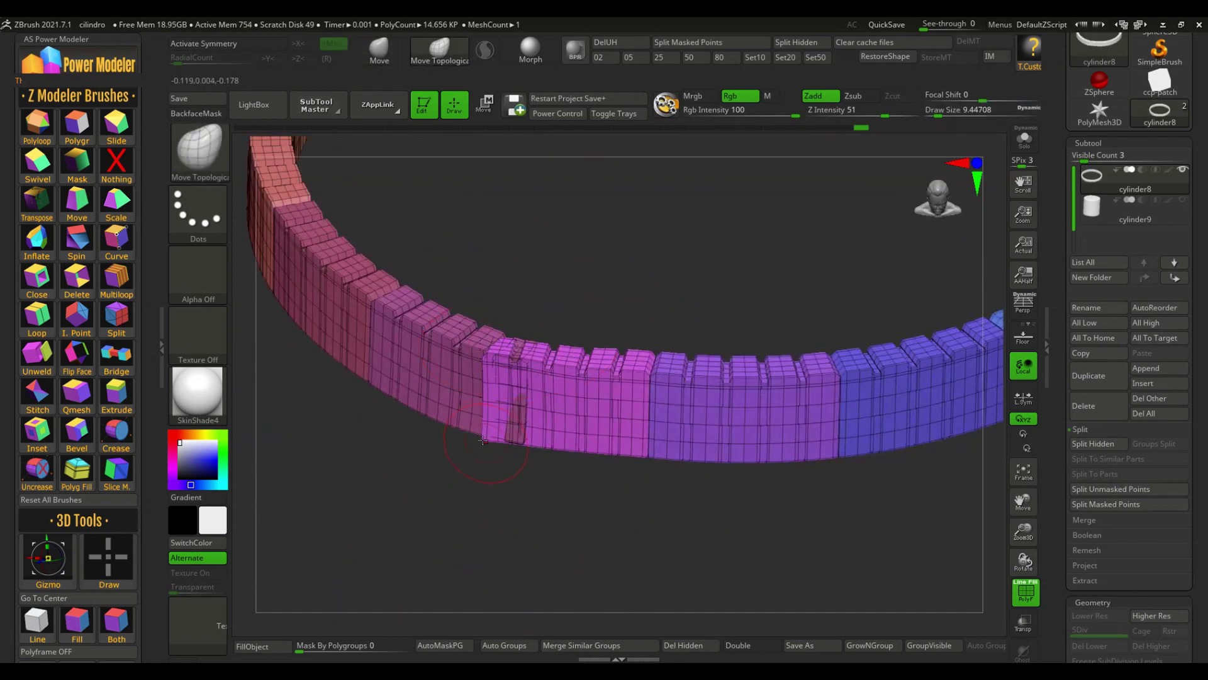
mouse_move(483, 497)
mouse_down()
mouse_move(523, 522)
mouse_move(566, 453)
mouse_up()
drag(566, 315, 620, 248)
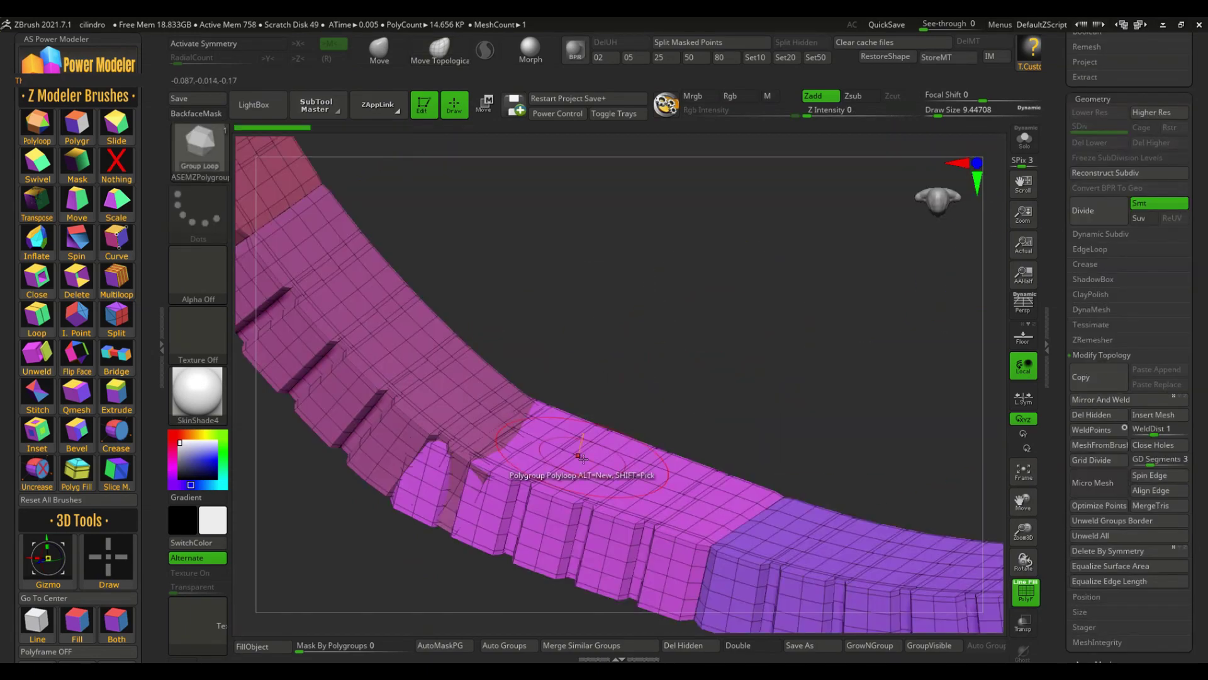
Isolate the end piece of the curb ring at the joint and assign a polyloop near its tip to its own polygroup.
ctrl+shift+click(582, 459)
ctrl+shift+click(501, 399)
ctrl+right_drag(502, 399, 621, 502)
ctrl+shift+click(462, 390)
click(442, 483)
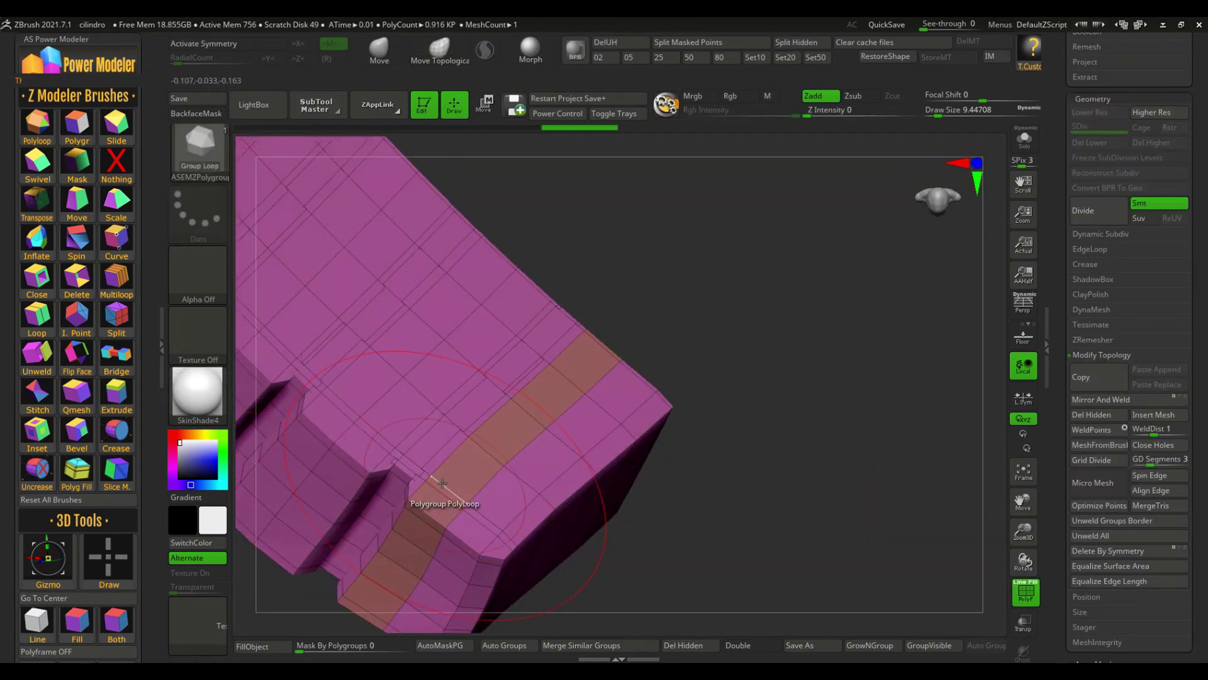
Separate the end slice of the joint piece into its own polygroup and show the whole curb ring again.
ctrl+shift+click(704, 315)
ctrl+shift+click(503, 352)
key(ctrl+w)
ctrl+shift+click(763, 321)
ctrl+shift+click(515, 455)
ctrl+right_drag(749, 377, 708, 303)
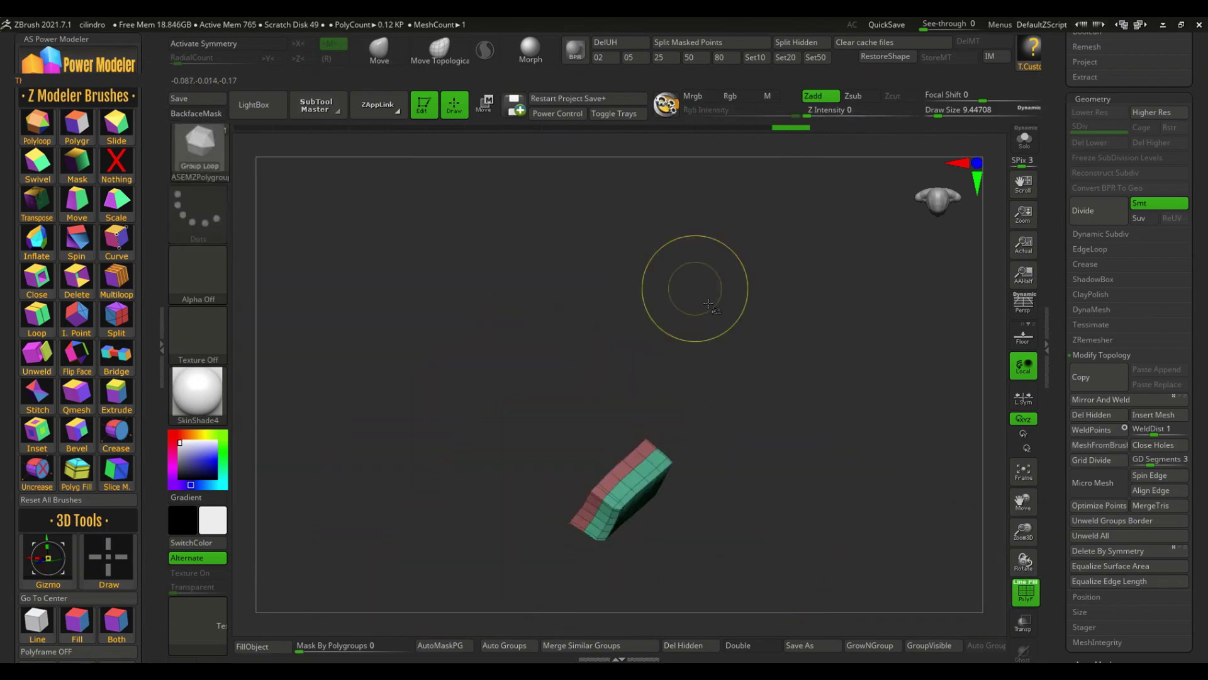
ctrl+shift+click(708, 304)
drag(674, 383, 689, 405)
key(f)
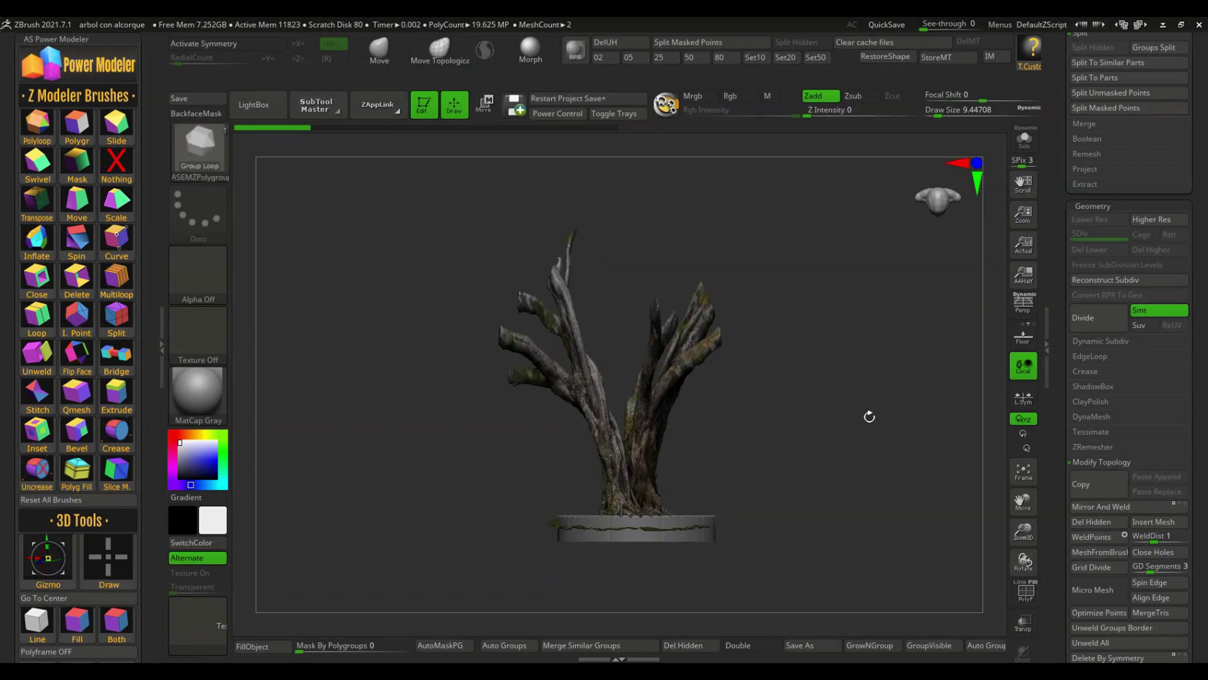
Isolate the tree above its round base with SelectRect and assign the visible part to its own polygroup.
click(224, 156)
click(740, 227)
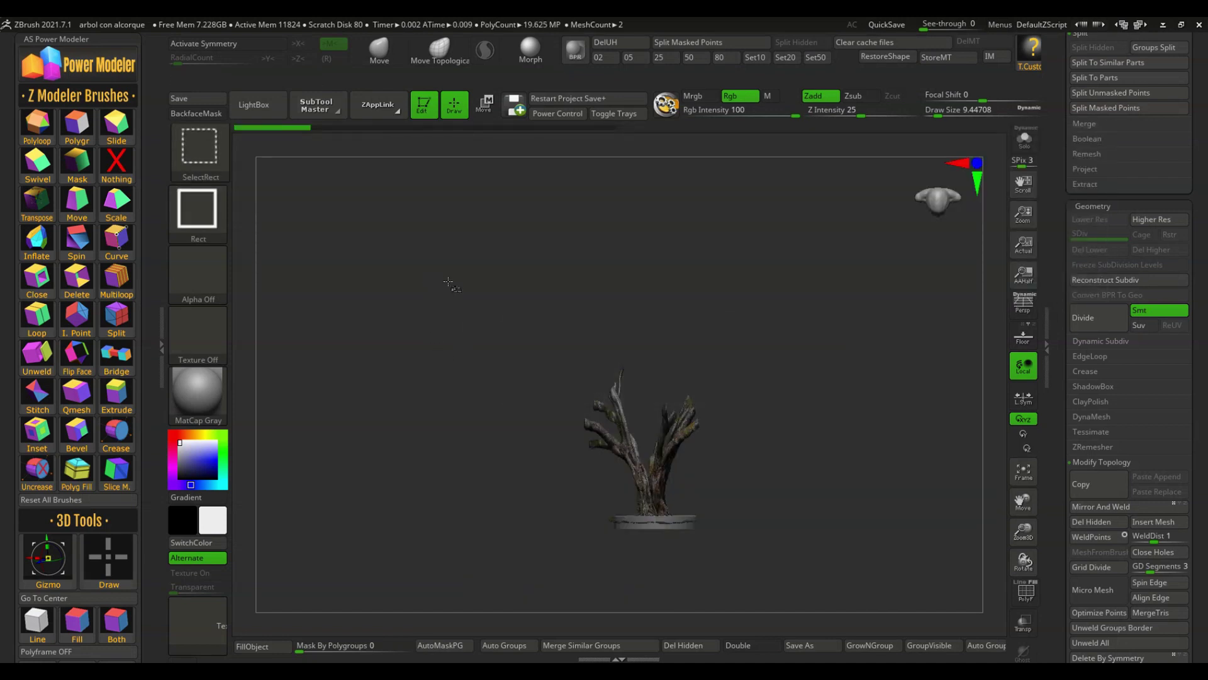
ctrl+shift+drag(451, 283, 795, 507)
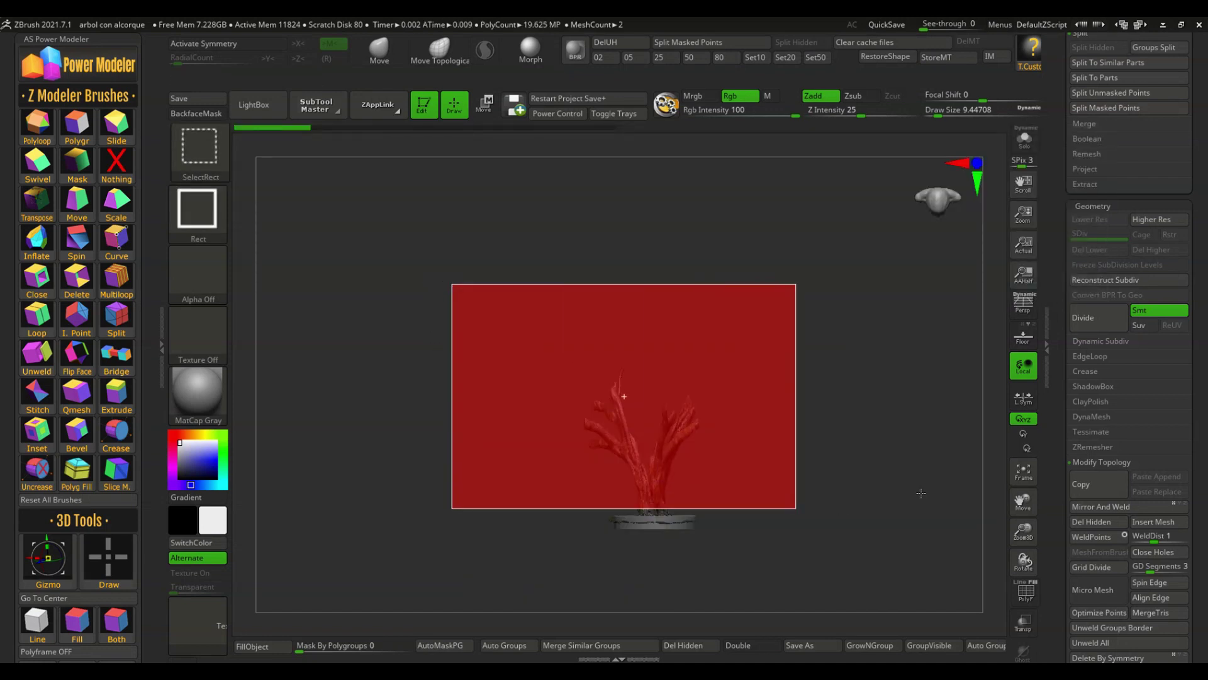
ctrl+shift+drag(921, 493, 917, 489)
ctrl+shift+drag(766, 398, 802, 439)
key(shift+f)
alt+drag(749, 434, 710, 466)
click(930, 648)
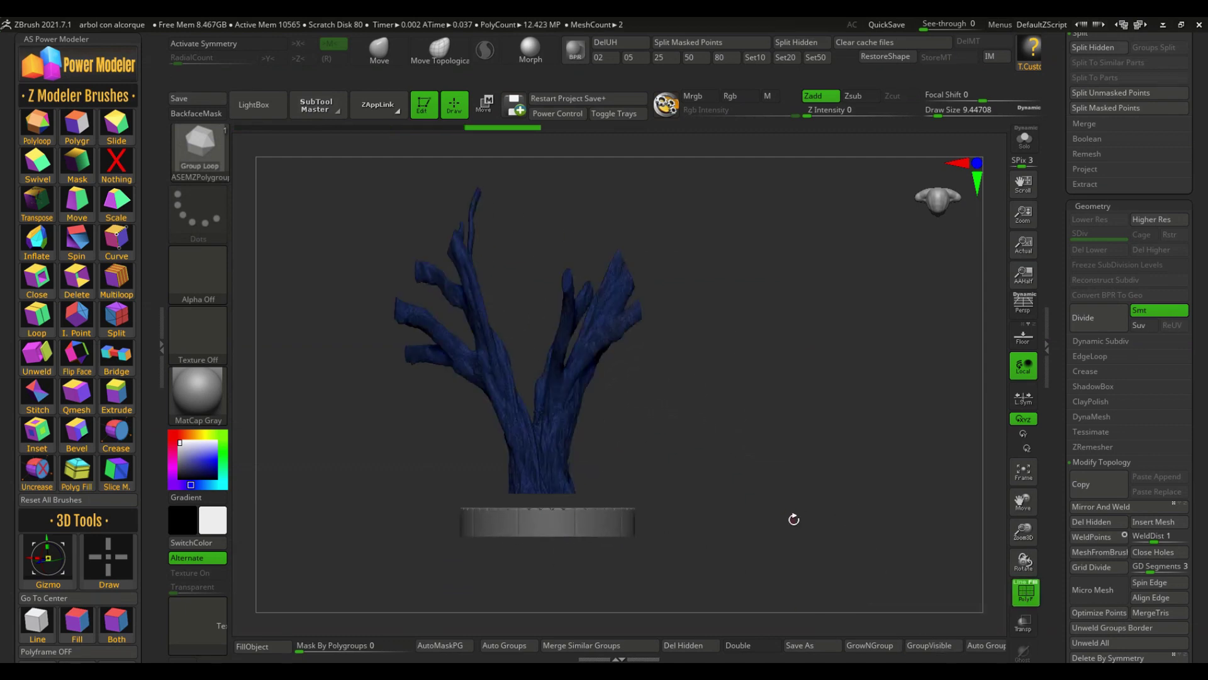
View the tree's base from above and use SelectLasso to hide the rough rock outside the brick ring.
drag(711, 403, 748, 440)
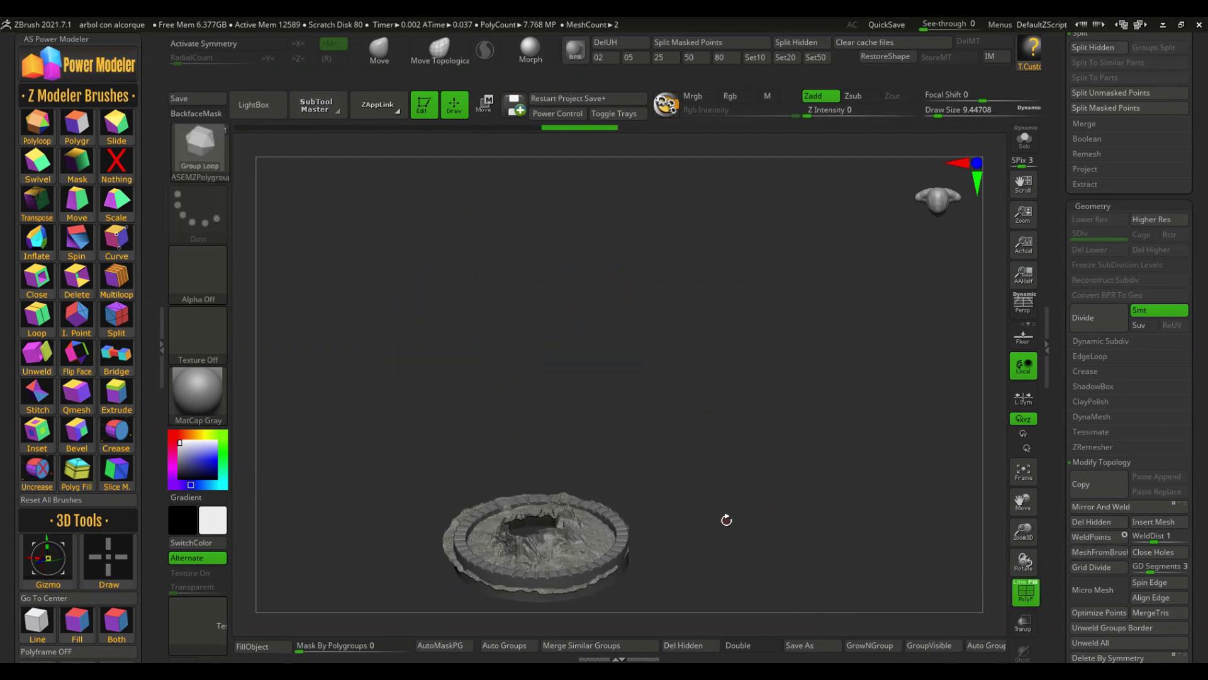
drag(688, 471, 687, 595)
alt+drag(745, 537, 761, 365)
ctrl+shift+click(207, 162)
click(277, 163)
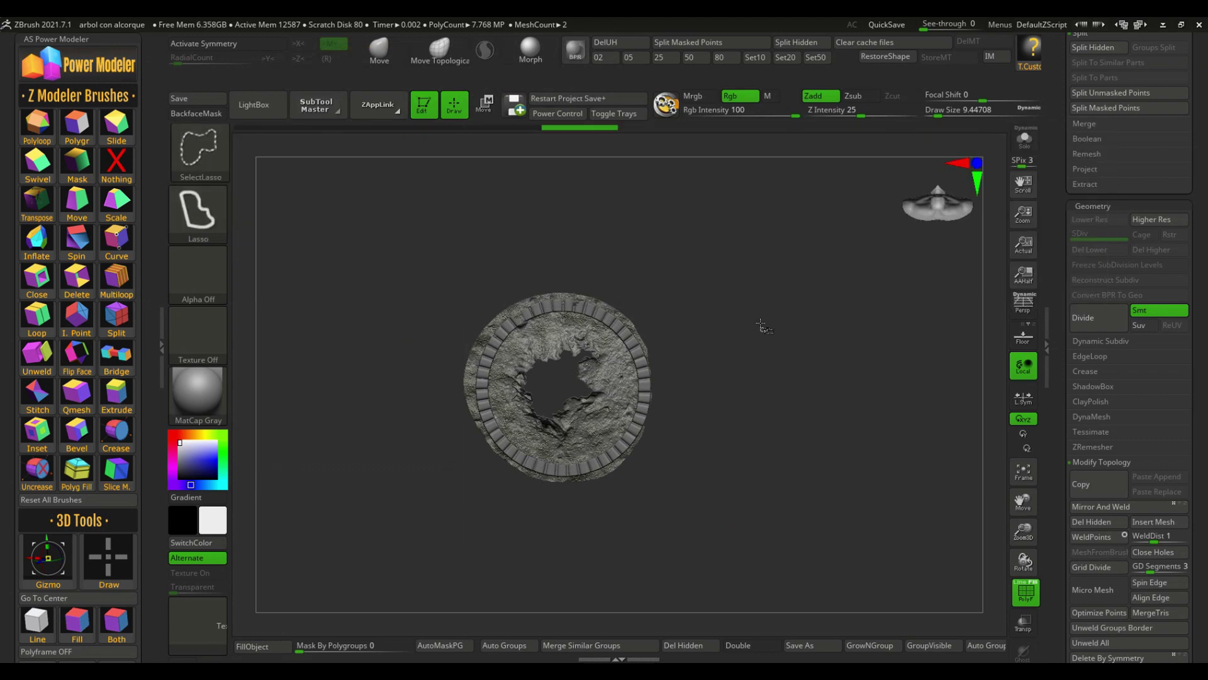
mouse_move(602, 458)
ctrl+alt+shift+mouse_down()
mouse_move(632, 530)
mouse_move(756, 526)
ctrl+alt+shift+mouse_up()
click(790, 563)
mouse_move(570, 239)
ctrl+shift+mouse_down()
mouse_move(368, 377)
mouse_move(579, 467)
ctrl+shift+mouse_up()
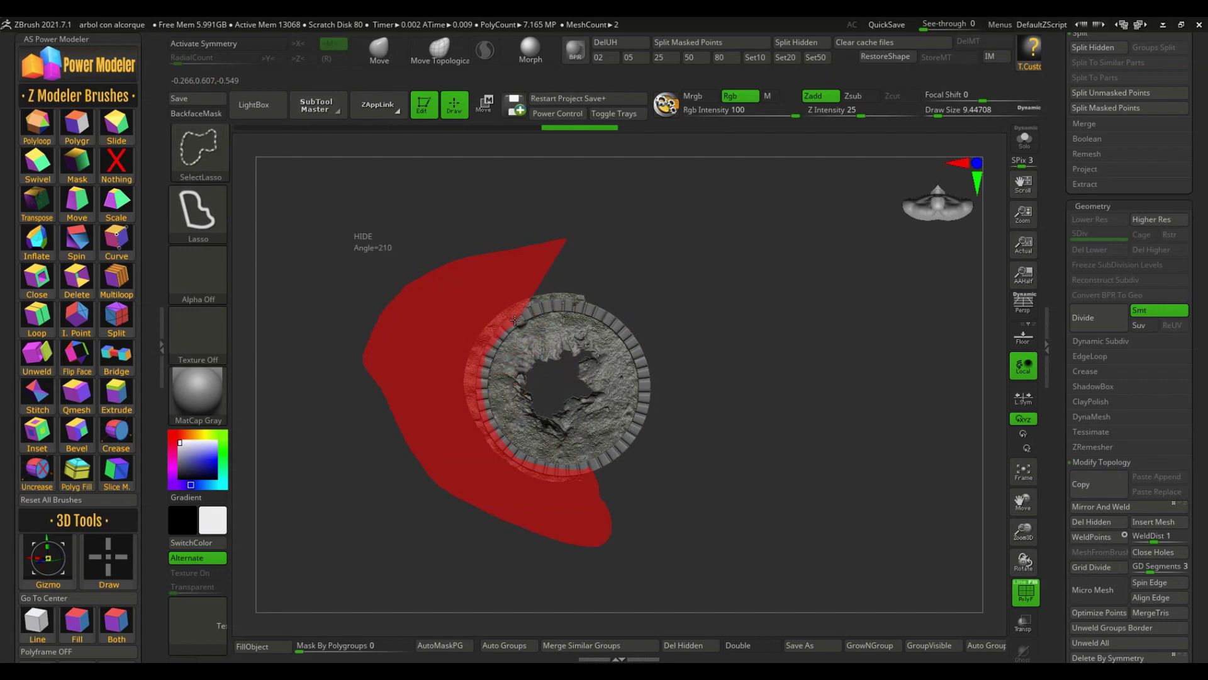
Trim the remaining outer rock from view, assign the inner soil to its own polygroup and show the full model.
ctrl+alt+shift+drag(561, 302, 674, 250)
alt+drag(653, 482, 661, 579)
ctrl+alt+shift+drag(455, 276, 449, 281)
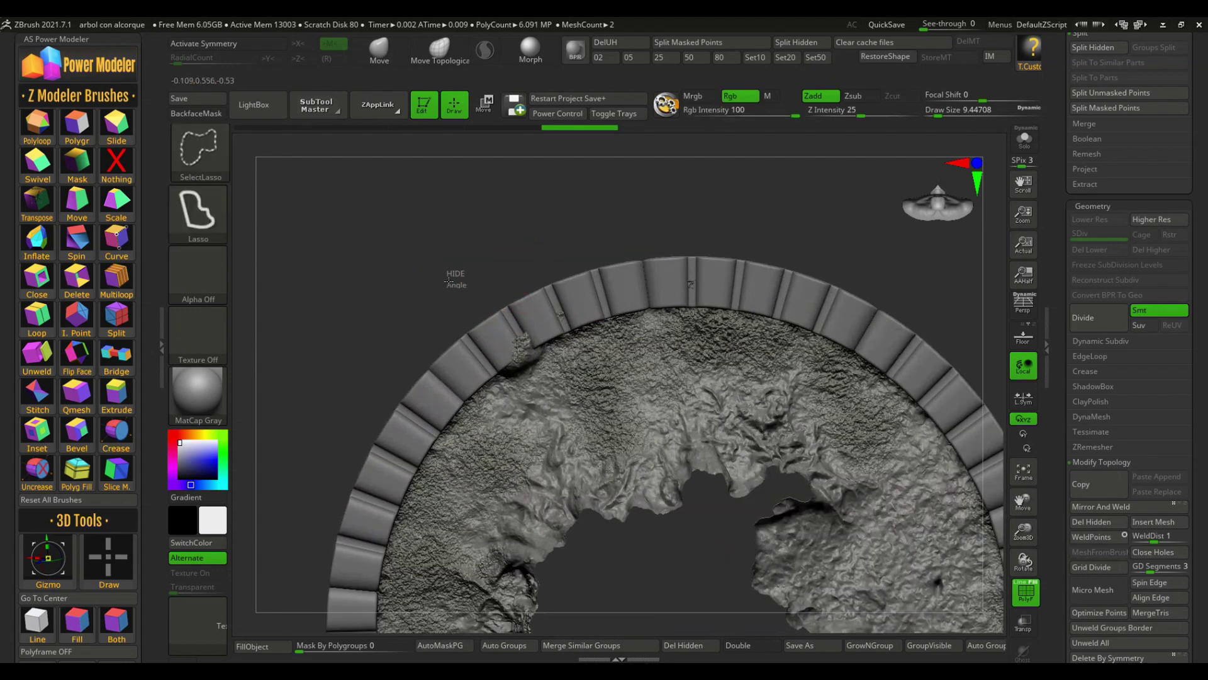
ctrl+shift+drag(608, 306, 593, 213)
mouse_move(639, 566)
alt+mouse_down()
mouse_move(817, 526)
mouse_move(757, 426)
alt+mouse_up()
key(ctrl+w)
ctrl+shift+click(773, 489)
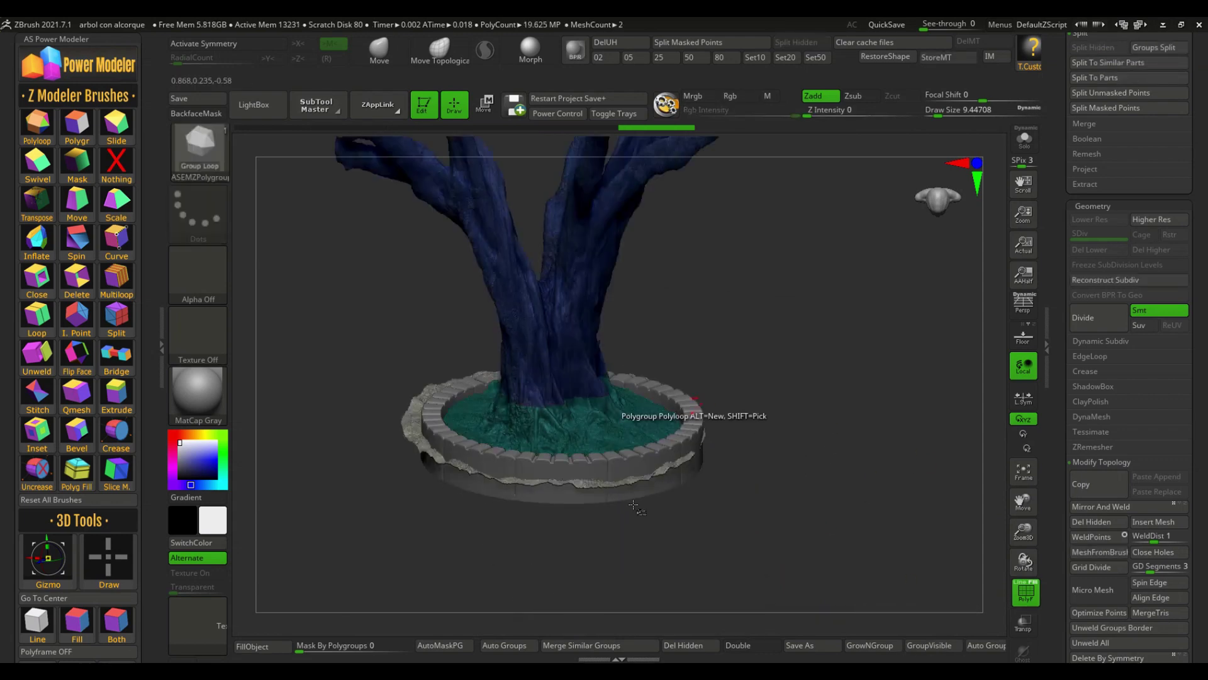
Hide the outer rock rim, restore the tree model's full visibility and bake all its layers.
ctrl+shift+click(417, 453)
ctrl+shift+drag(826, 411, 864, 444)
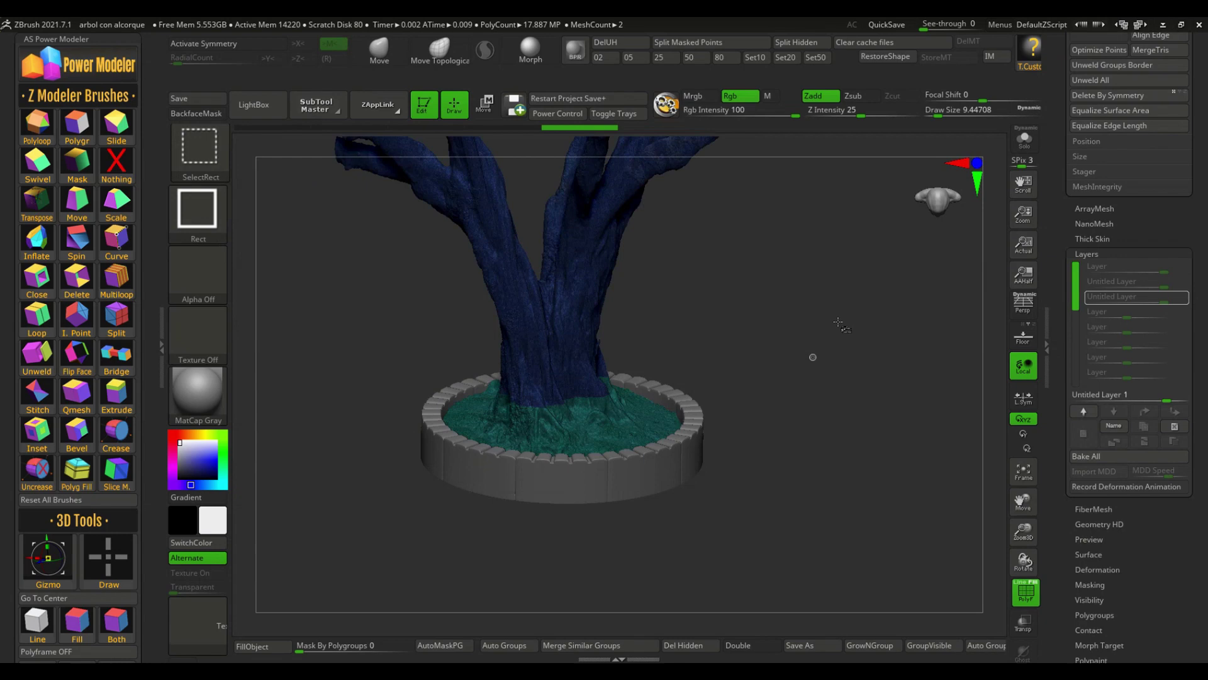
ctrl+shift+click(834, 322)
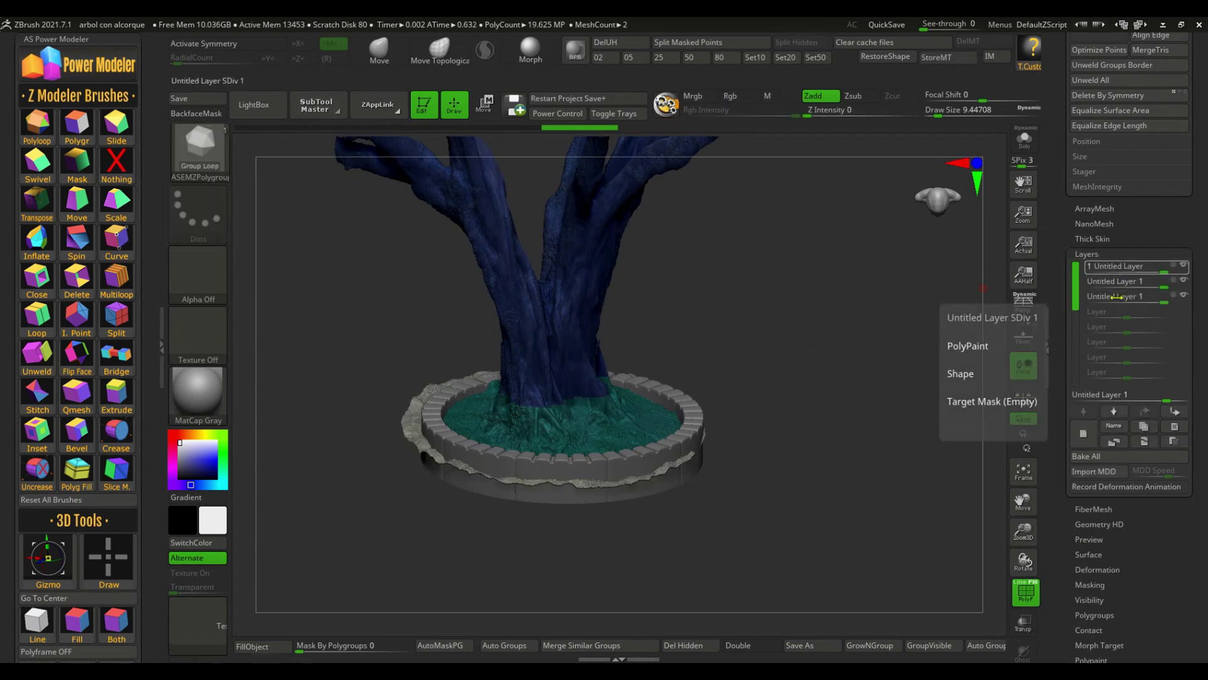
click(1101, 457)
Invert the visibility between the tree with its soil and the surrounding border.
ctrl+shift+drag(869, 379, 904, 412)
ctrl+shift+drag(870, 378, 909, 420)
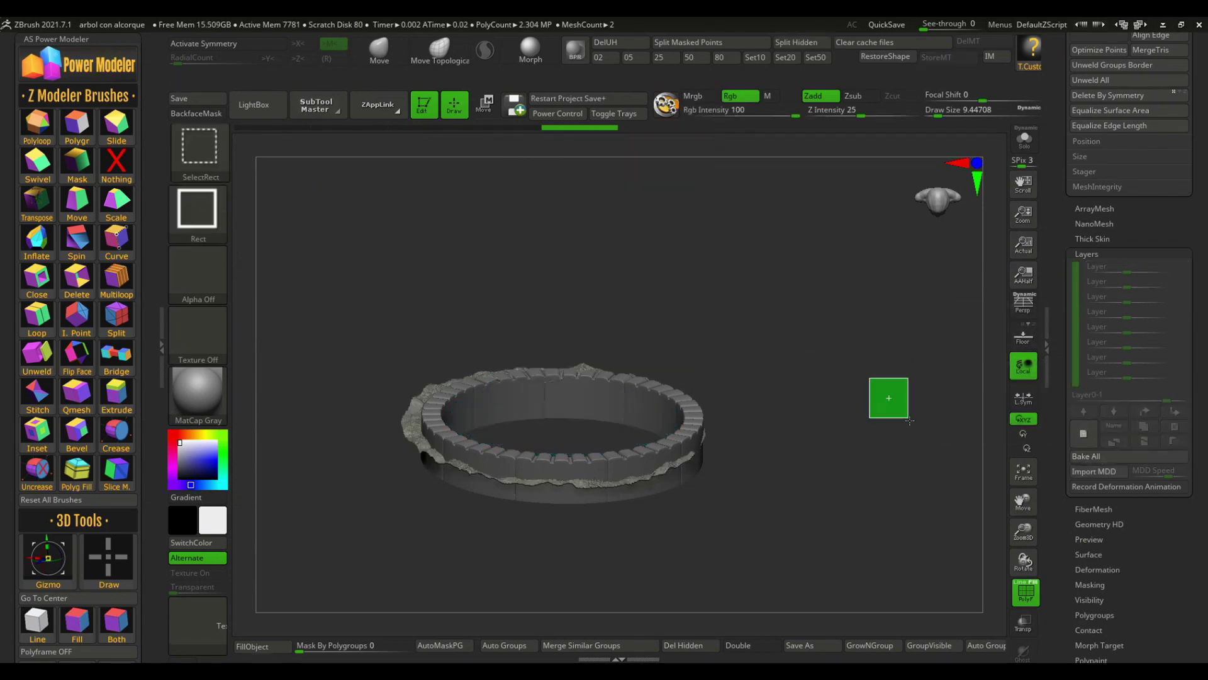
drag(1057, 214, 1063, 525)
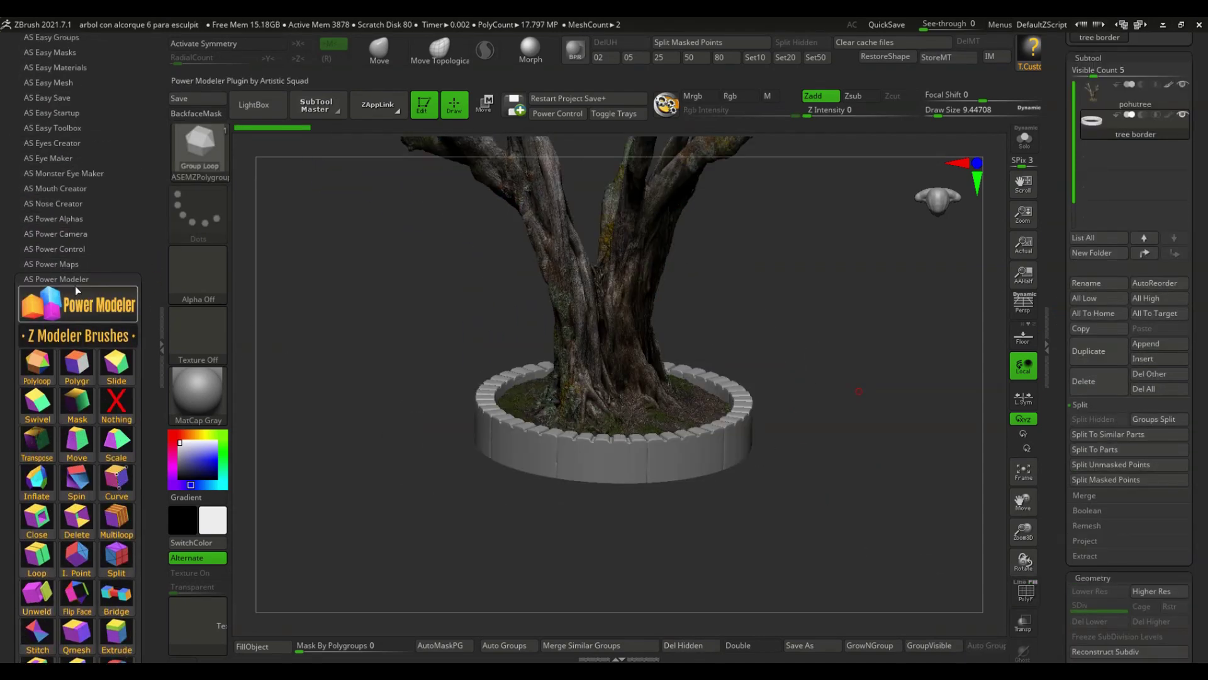
Add a Cylinder 8 primitive from AS Power Primitives as a new subtool and resize it with Unify.
click(74, 286)
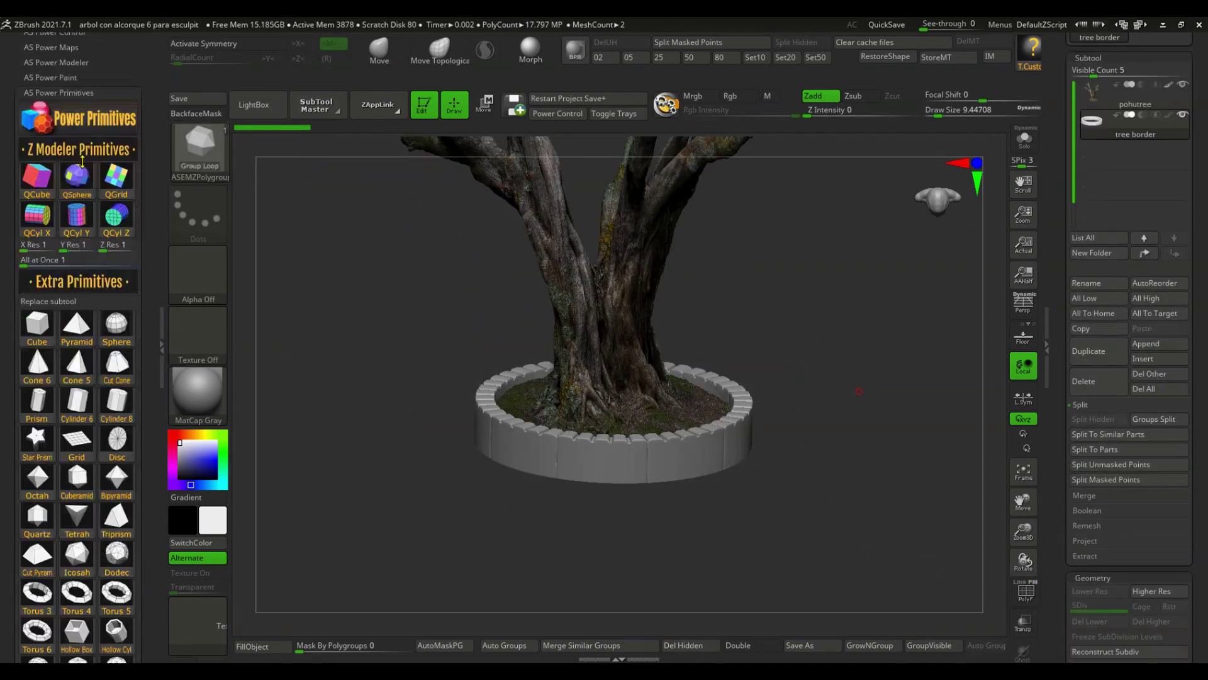
click(121, 353)
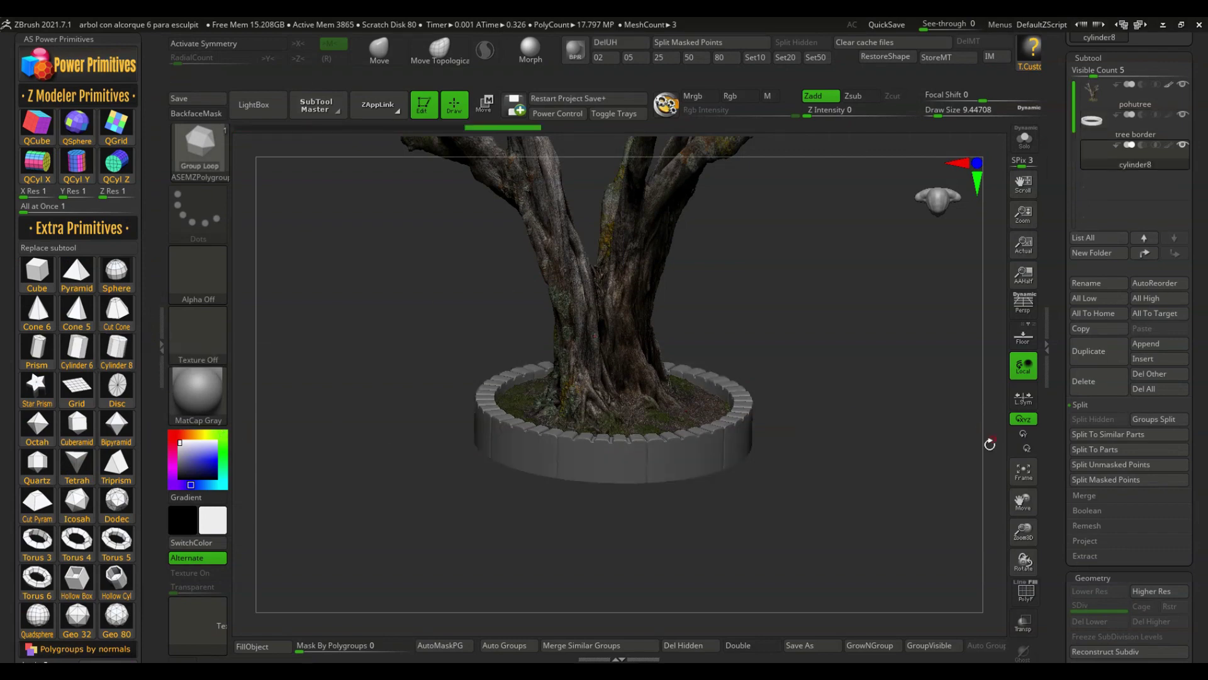
drag(1058, 532, 1057, 346)
click(1097, 436)
click(1102, 122)
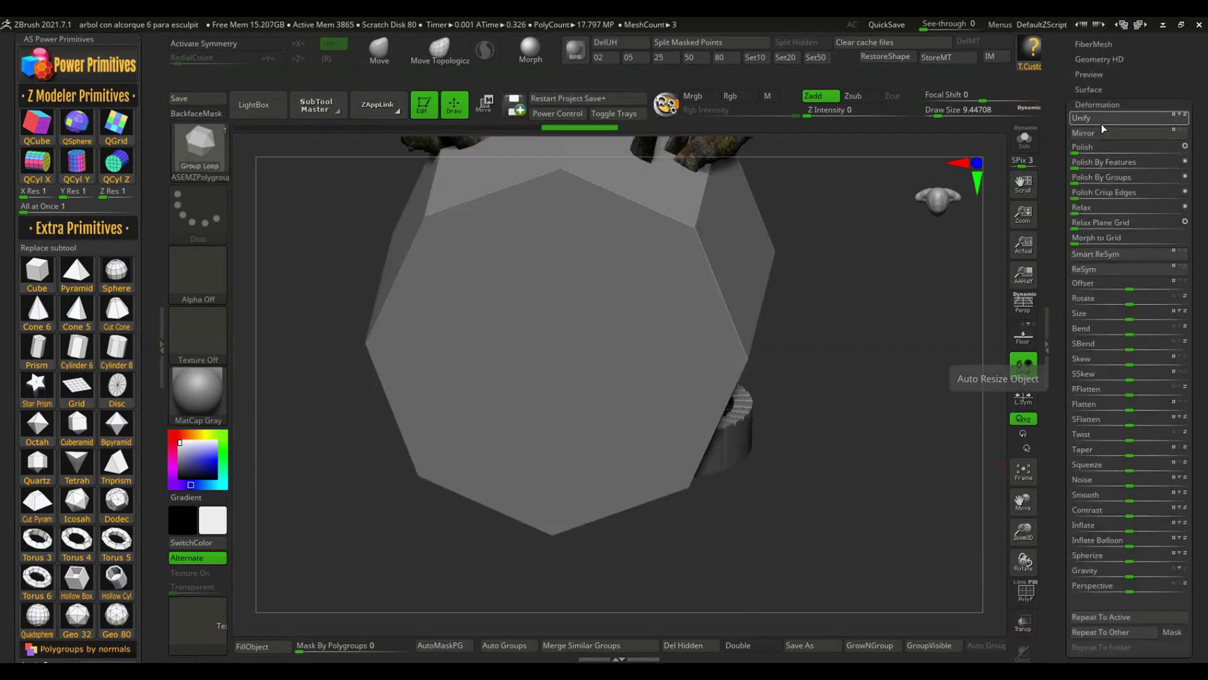
Turn on transparency and move the cylinder to centre it on the round tree border in the top view.
shift+drag(854, 324, 852, 346)
key(w)
shift+drag(553, 318, 556, 409)
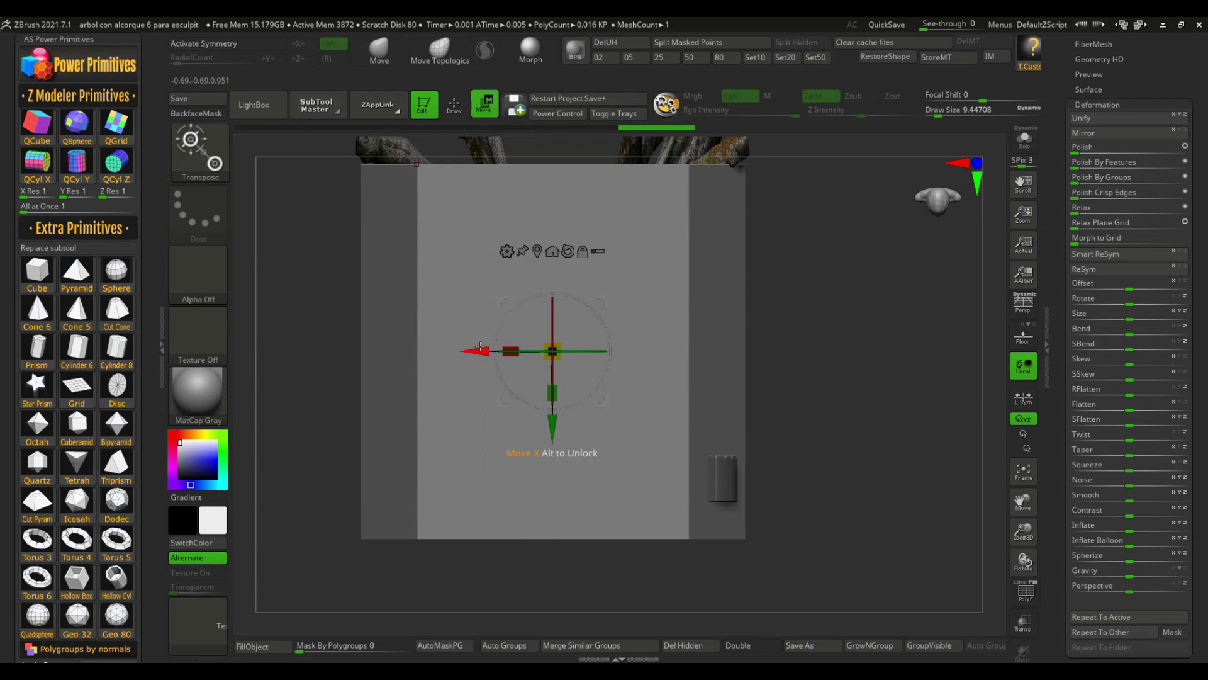
drag(480, 347, 516, 348)
click(1023, 623)
shift+drag(830, 553, 734, 186)
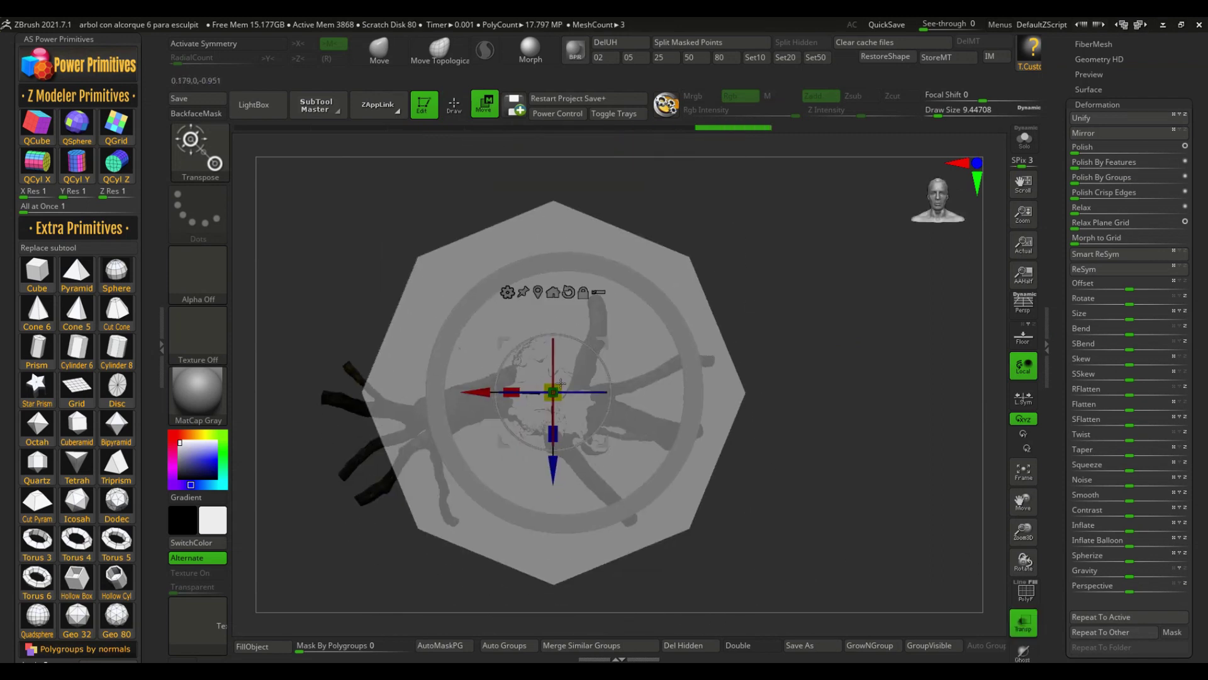
drag(479, 392, 497, 392)
drag(570, 470, 570, 465)
drag(516, 333, 511, 336)
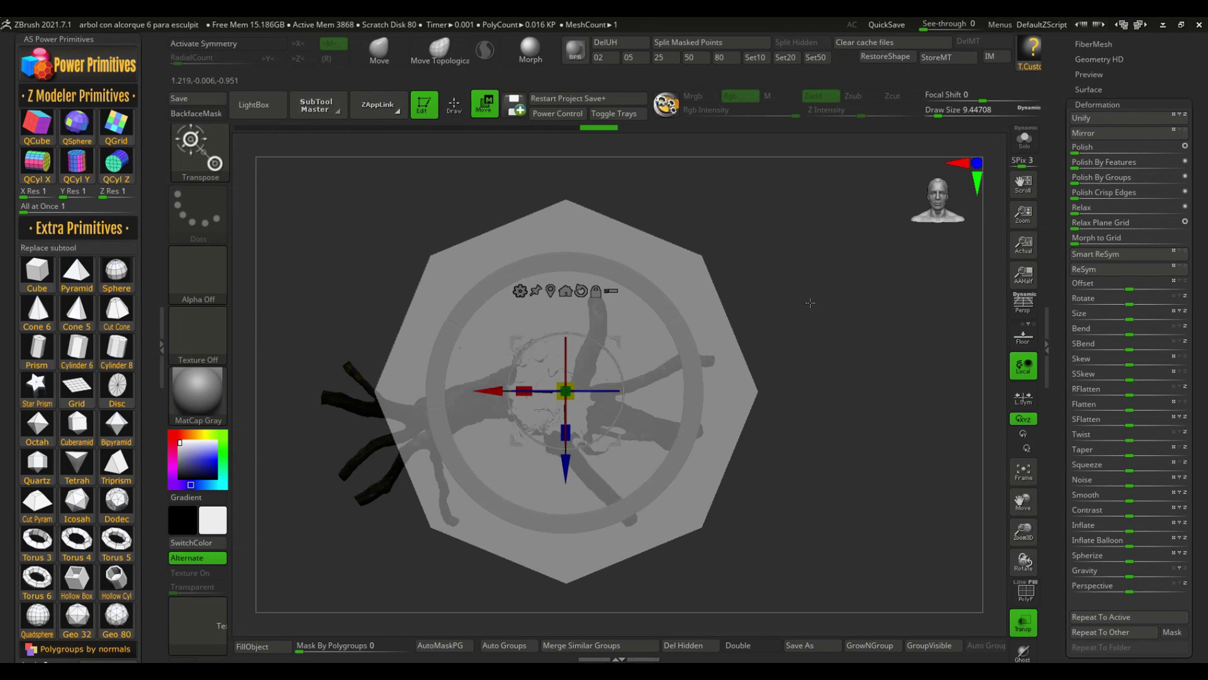
Flatten the cylinder into a wide platform and place it around the bottom of the tree border.
shift+drag(810, 303, 803, 469)
drag(565, 432, 563, 211)
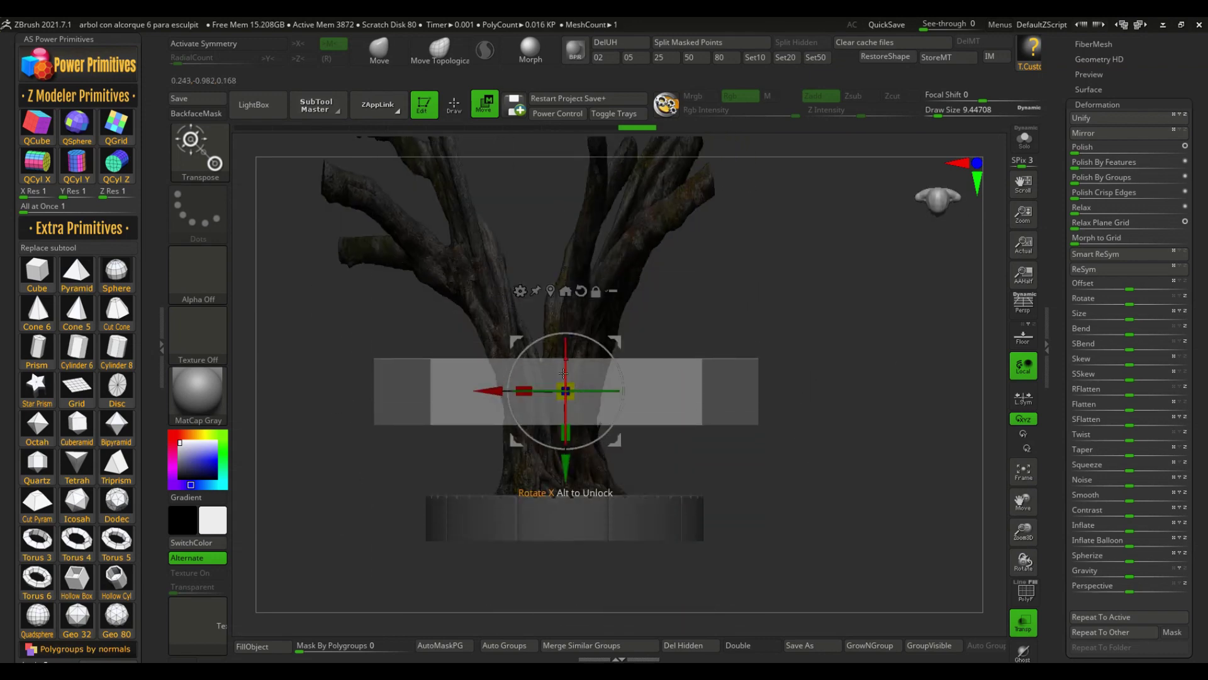
drag(565, 469, 565, 633)
drag(565, 564, 610, 564)
mouse_move(884, 359)
mouse_down()
mouse_move(884, 423)
mouse_move(883, 352)
mouse_up()
drag(564, 459, 584, 459)
drag(564, 495, 567, 441)
shift+drag(774, 421, 774, 378)
drag(563, 535, 563, 530)
drag(783, 372, 748, 424)
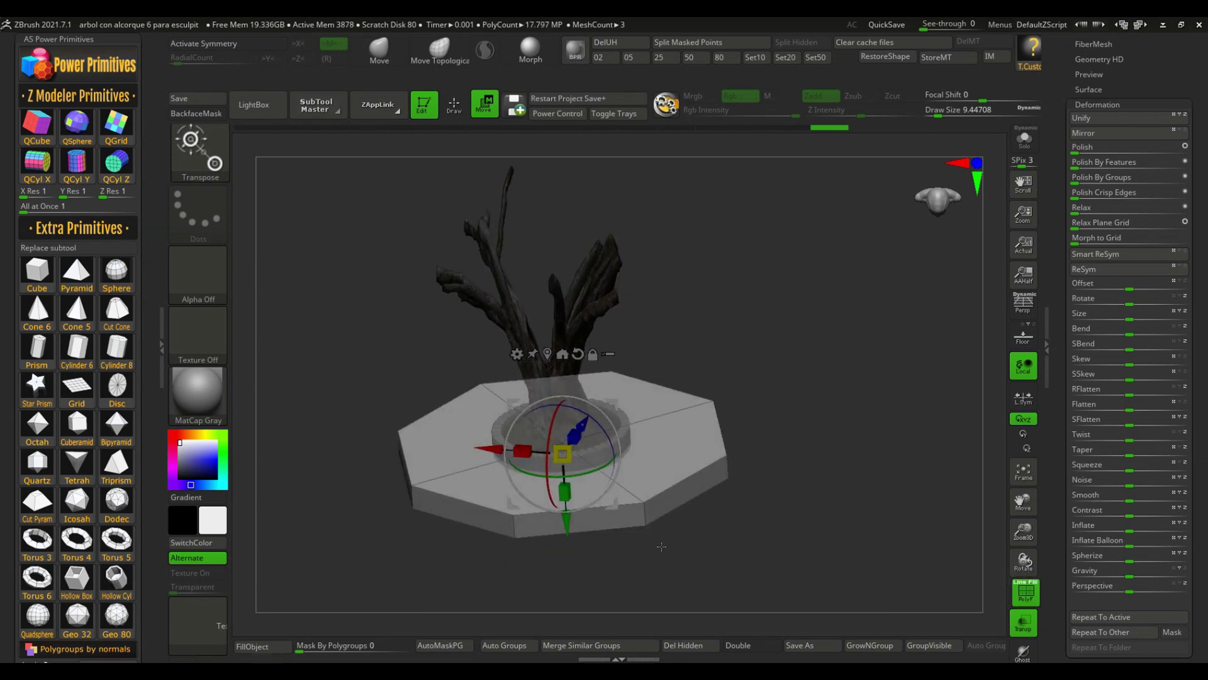
Insert edge loops near the upper and lower edges of the platform's side with the Insert Loop brush.
key(q)
drag(149, 283, 150, 516)
click(51, 254)
click(38, 315)
alt+drag(774, 490, 790, 535)
alt+drag(711, 554, 755, 598)
click(511, 537)
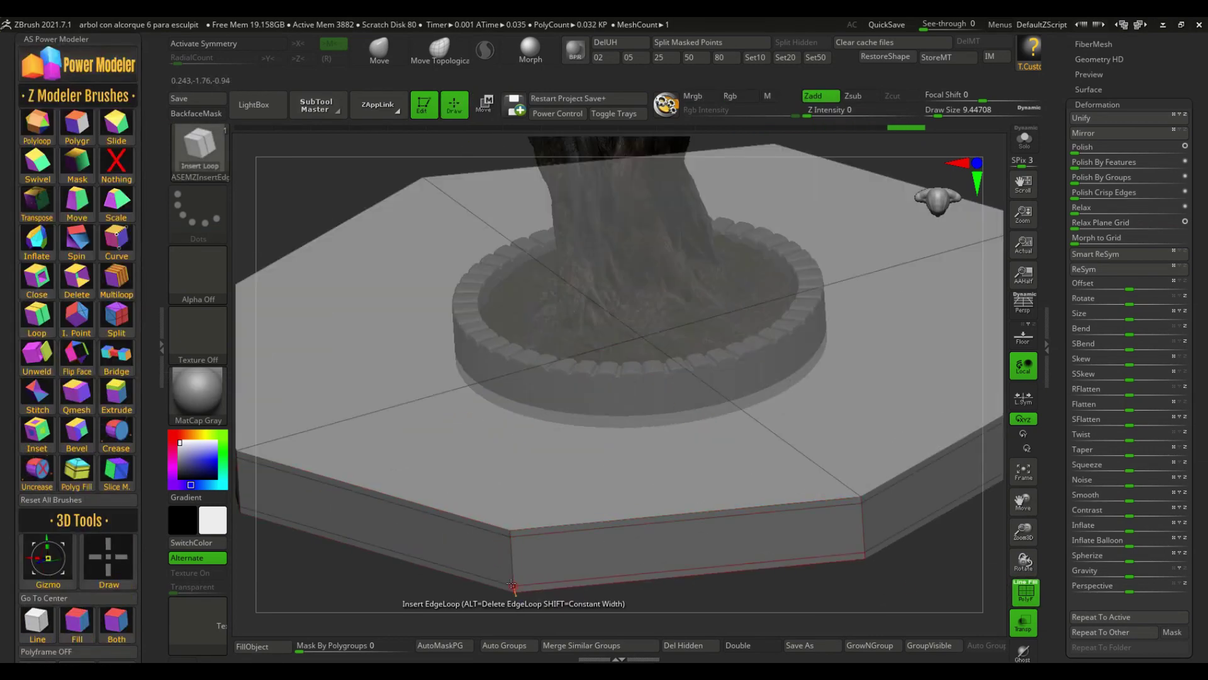
Subdivide the platform to SDiv 7 and delete its lower subdivision levels, with transparency and polyframe off.
click(1024, 623)
alt+drag(931, 579, 900, 503)
drag(1063, 251, 1062, 507)
click(1093, 209)
click(1089, 331)
click(1089, 330)
click(1089, 330)
click(1089, 331)
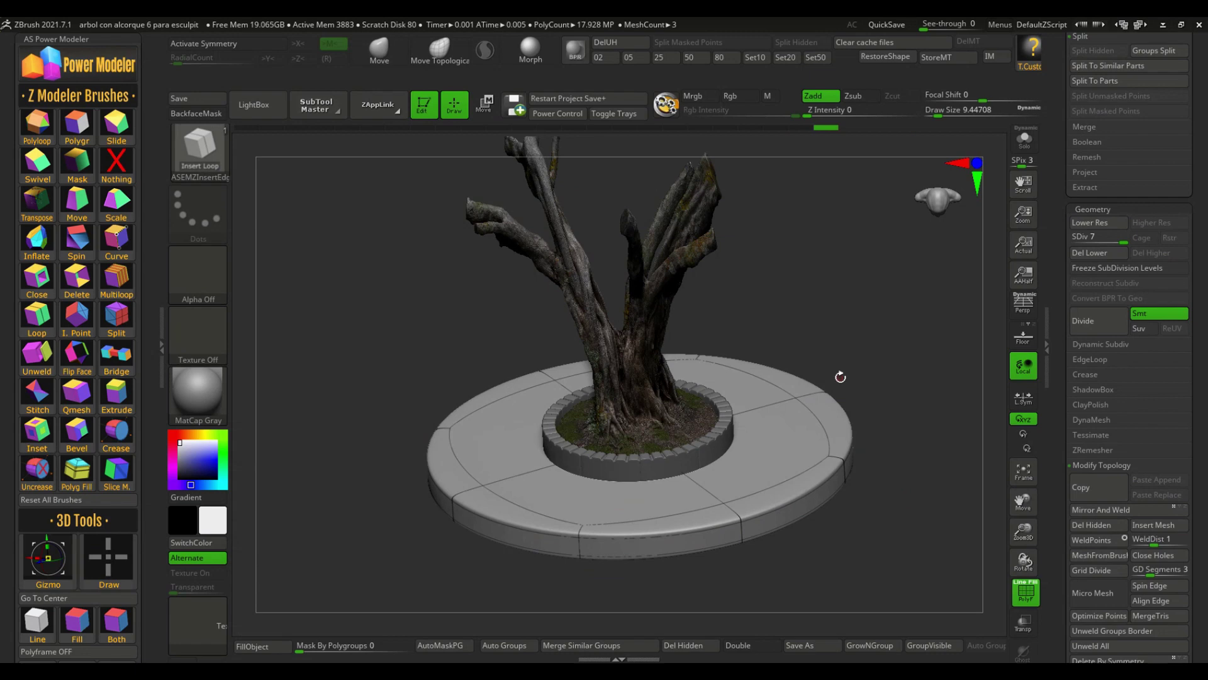
click(1087, 253)
key(shift+f)
Load the 07 Curb brush and draw a curb curve around the middle of the platform's side in the front view.
shift+drag(886, 404, 281, 134)
click(272, 119)
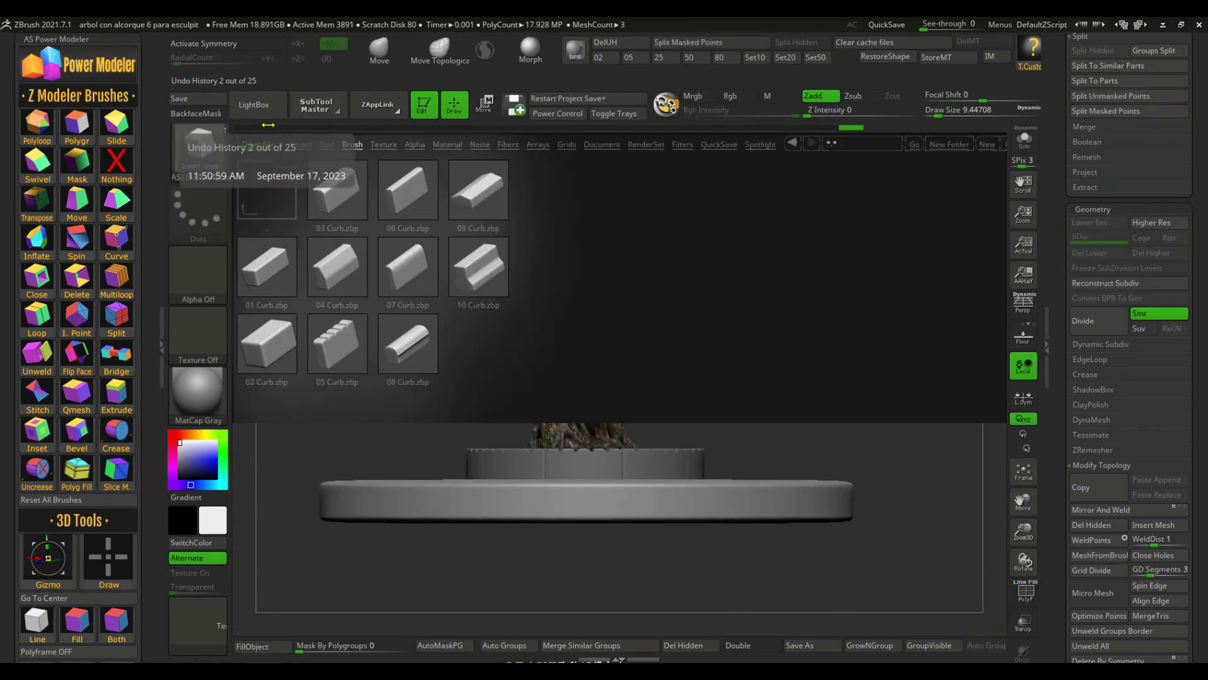
double_click(412, 263)
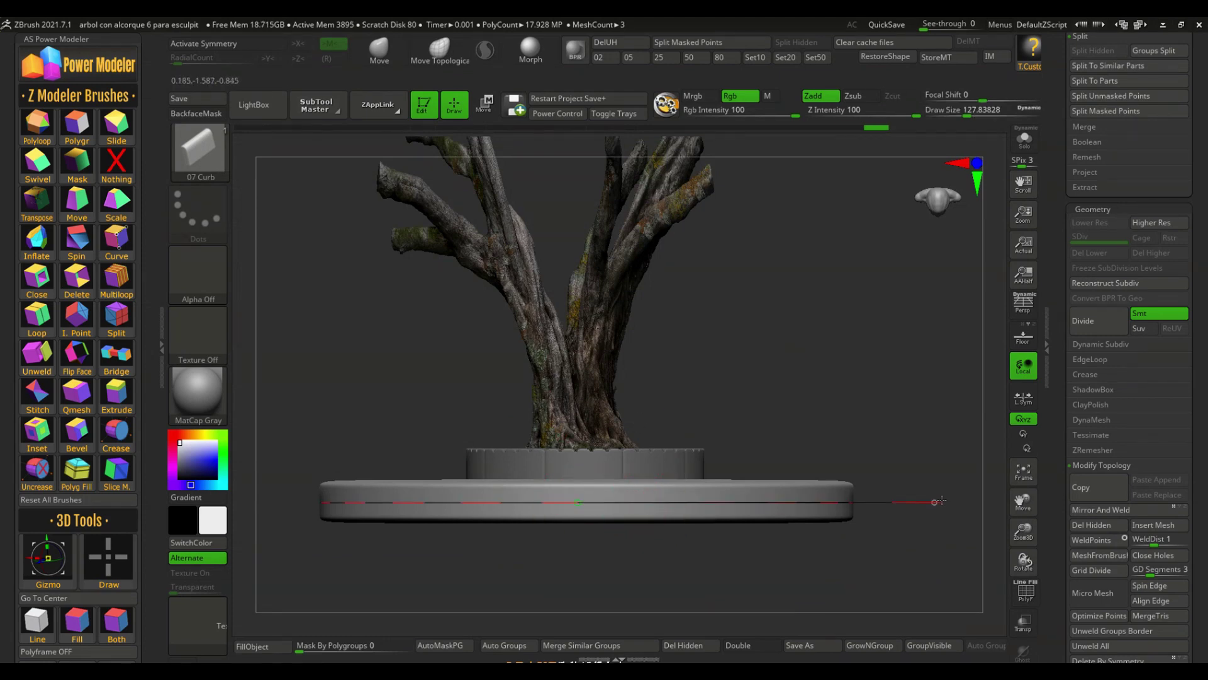
drag(937, 502, 938, 502)
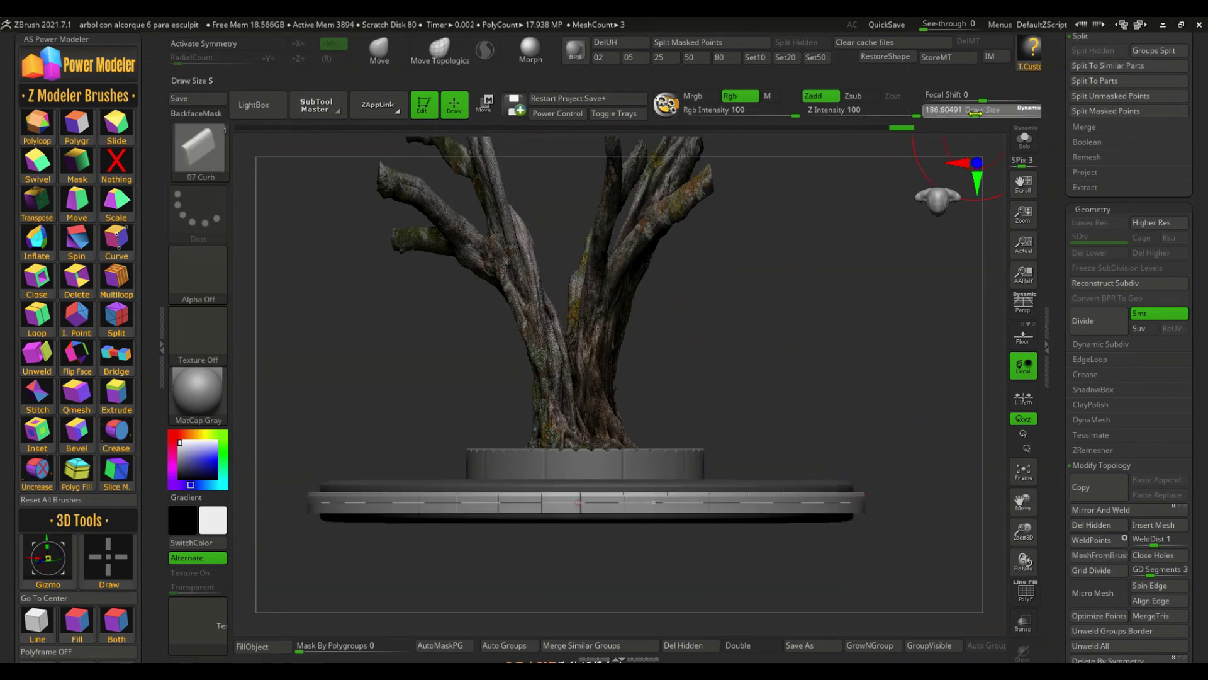
Regenerate the curb along its curve at a draw size of about 222.87 and frame the curb ring in isolation.
click(653, 501)
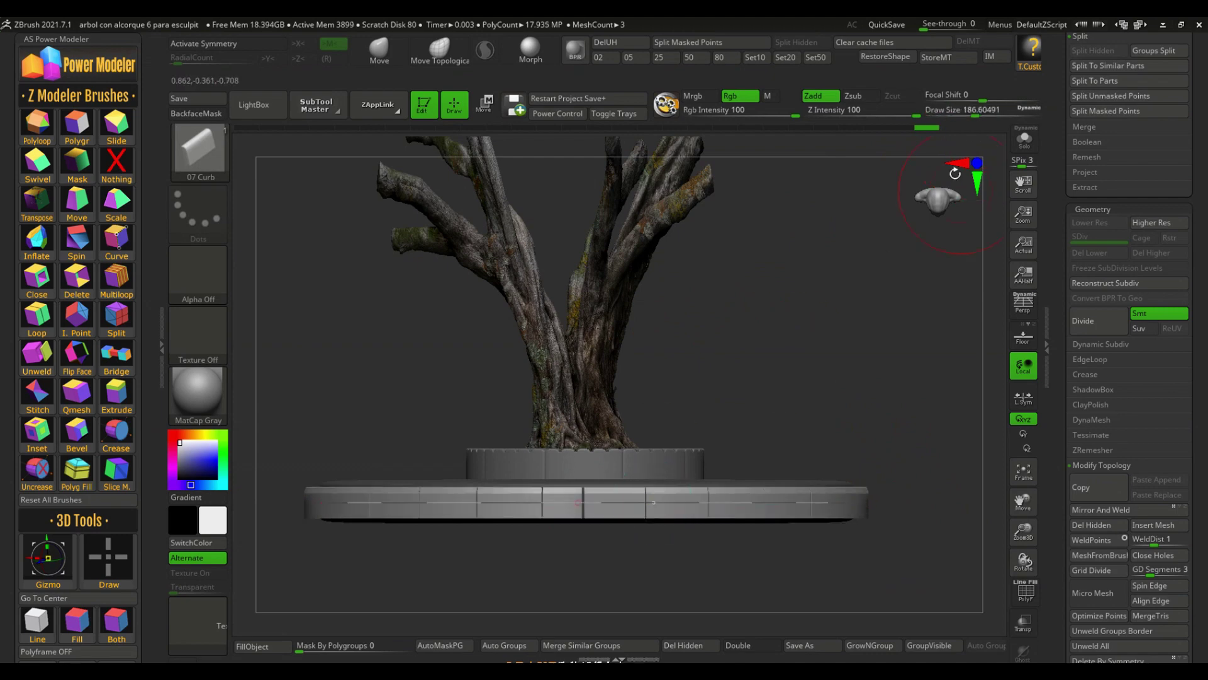
click(676, 502)
mouse_move(791, 415)
right_down()
mouse_move(798, 444)
mouse_move(710, 565)
mouse_move(771, 552)
mouse_move(803, 526)
right_up()
click(1024, 139)
scroll(1121, 252, up, 3)
key(f)
scroll(1089, 399, up, 5)
Duplicate the curb ring and rotate the copy about 105° around its centre, with the tree and tree border hidden.
click(1090, 399)
click(1126, 233)
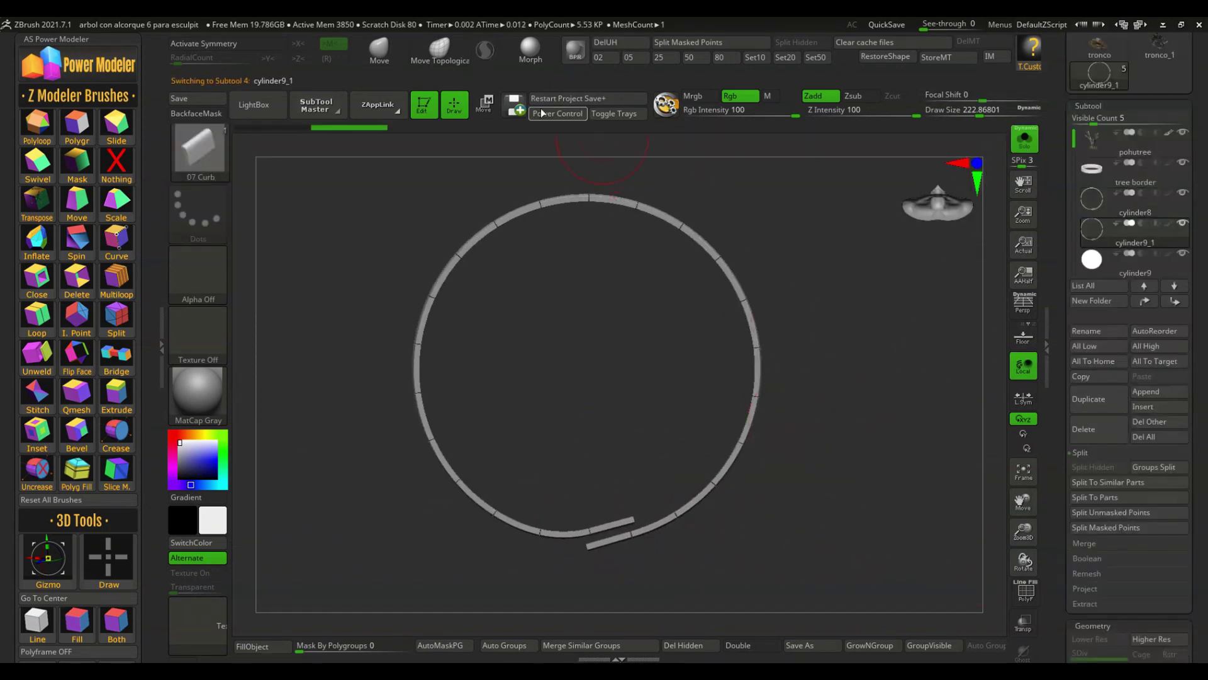
click(484, 104)
click(658, 432)
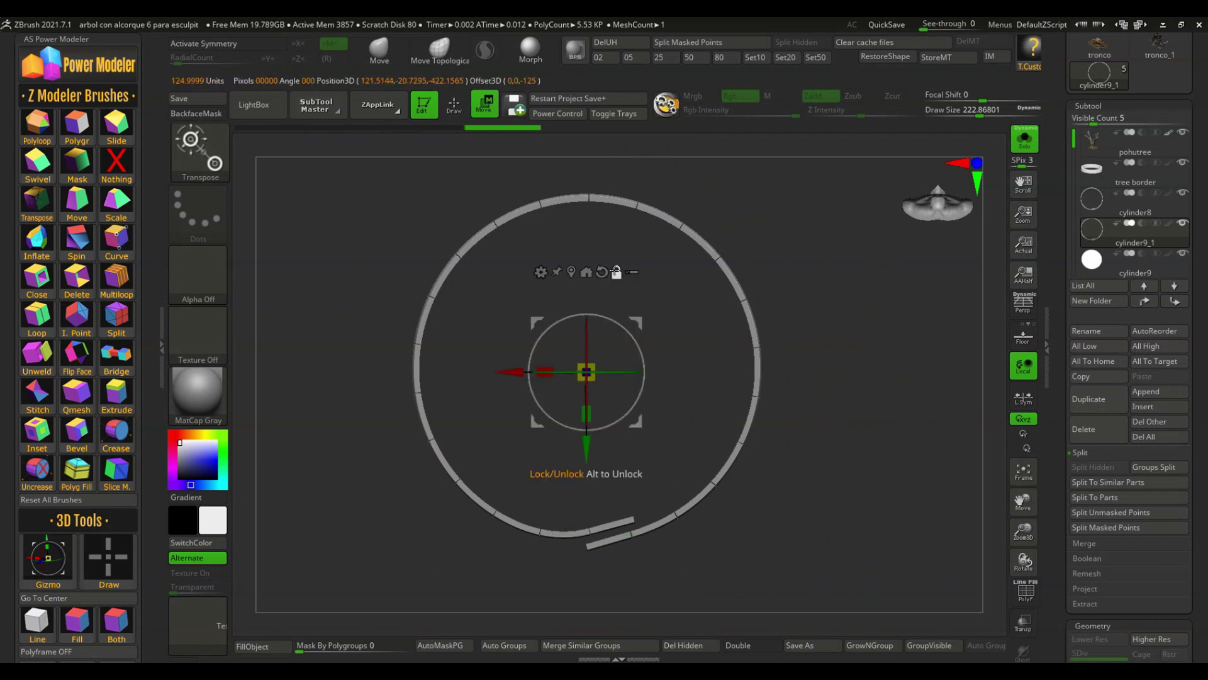
click(1029, 148)
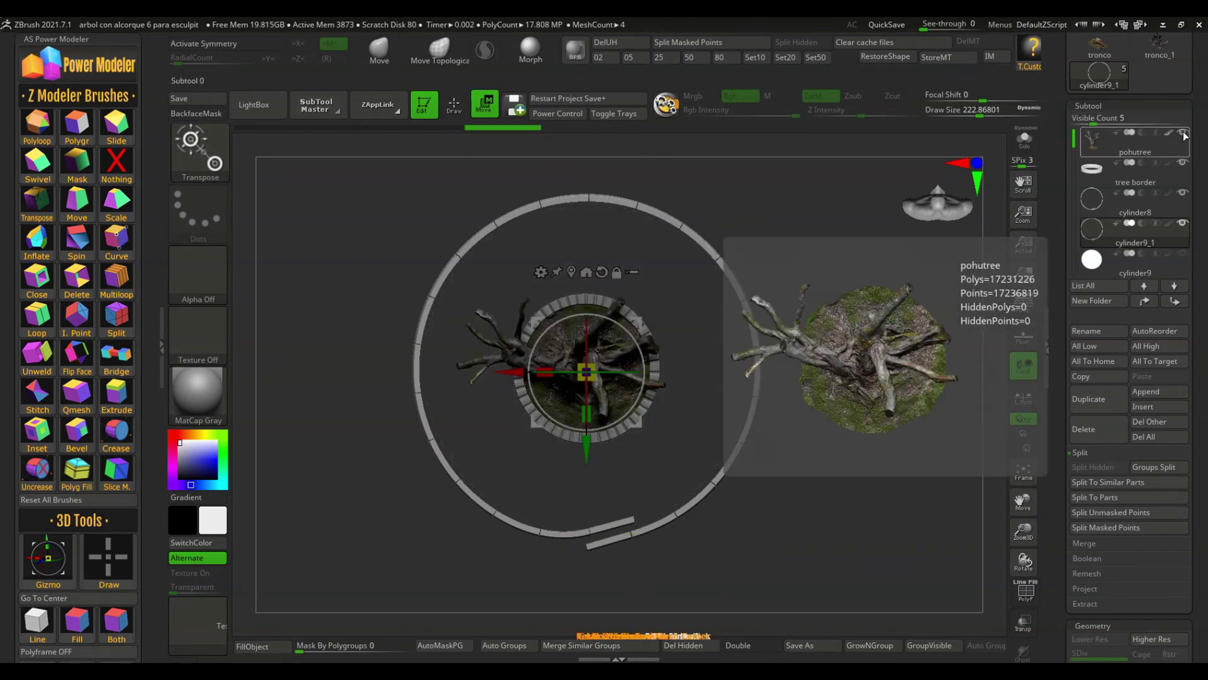
click(1183, 133)
click(1183, 163)
drag(622, 326, 510, 335)
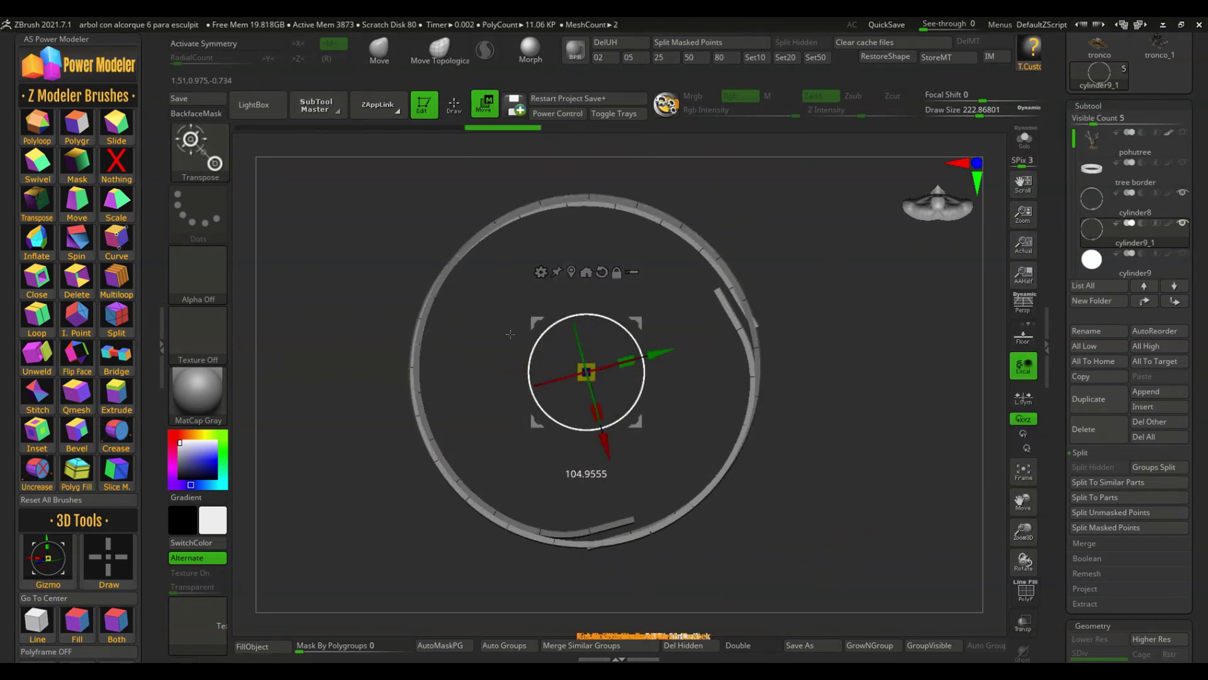
drag(635, 317, 624, 322)
alt+drag(715, 553, 881, 504)
drag(881, 503, 968, 432)
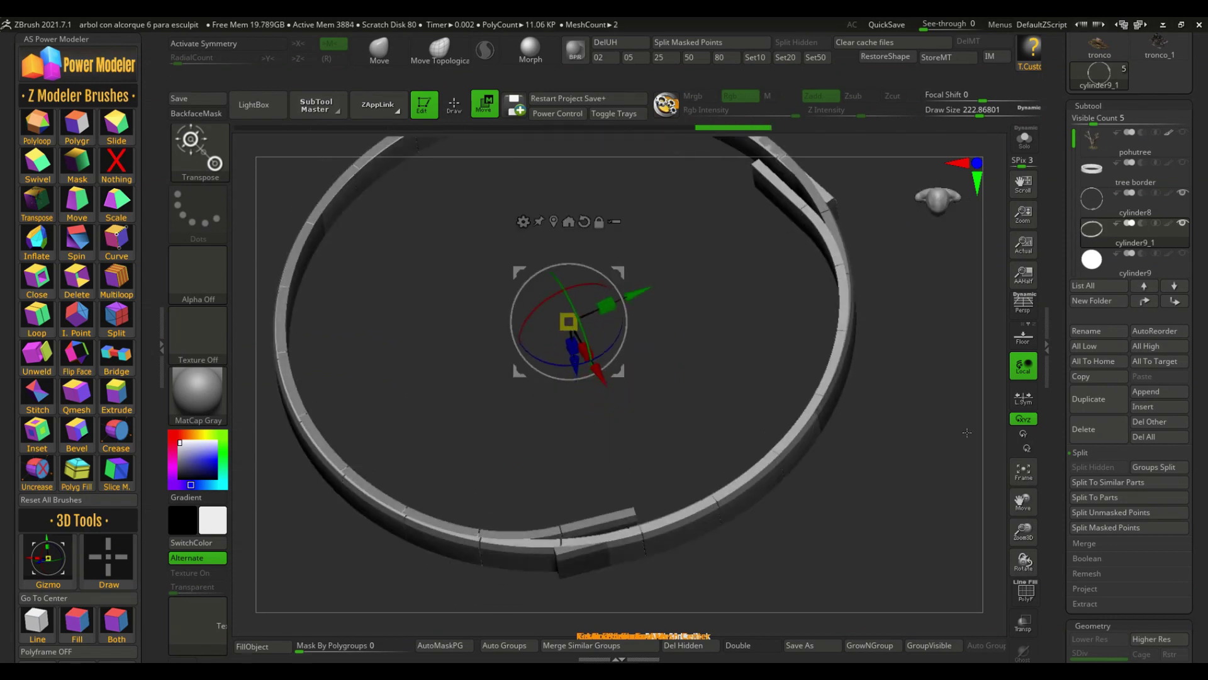
mouse_move(881, 535)
alt+mouse_down()
mouse_move(795, 413)
mouse_move(851, 496)
alt+mouse_up()
Show the polygroups and delete the surplus curb pieces from the rotated copy, keeping only the arc that replaces the overlapping ends.
click(454, 105)
click(1134, 205)
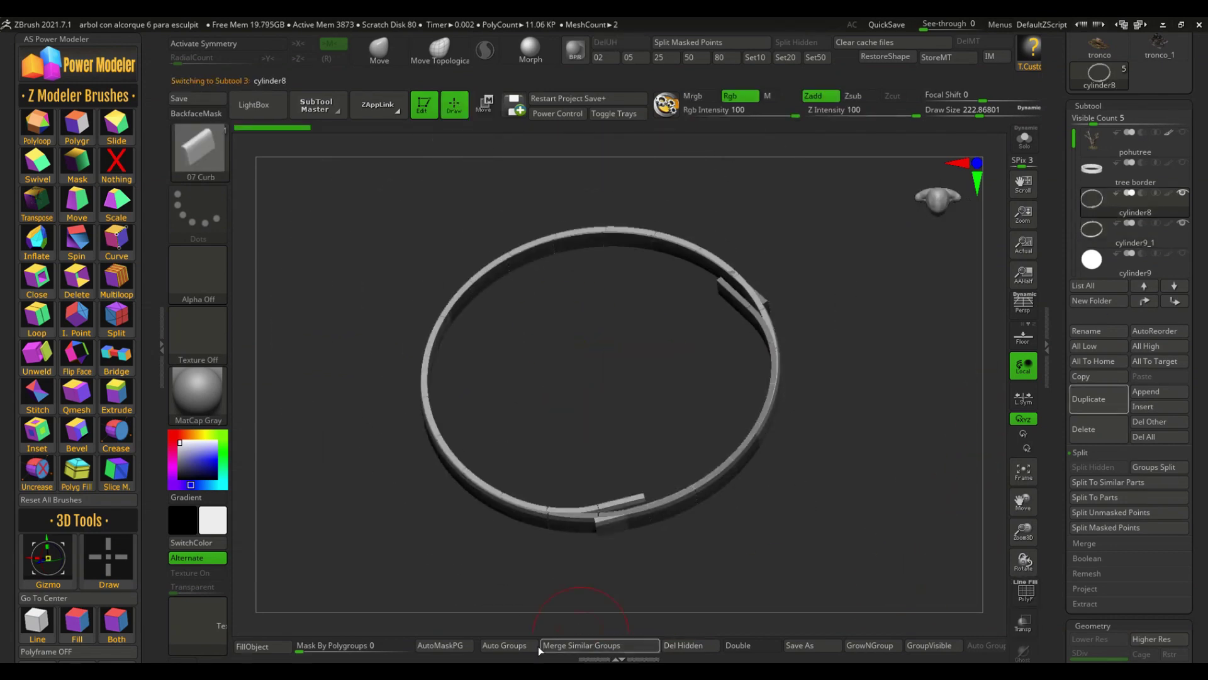
click(1174, 242)
key(shift+f)
alt+drag(679, 478, 655, 485)
ctrl+shift+click(406, 473)
ctrl+shift+click(406, 474)
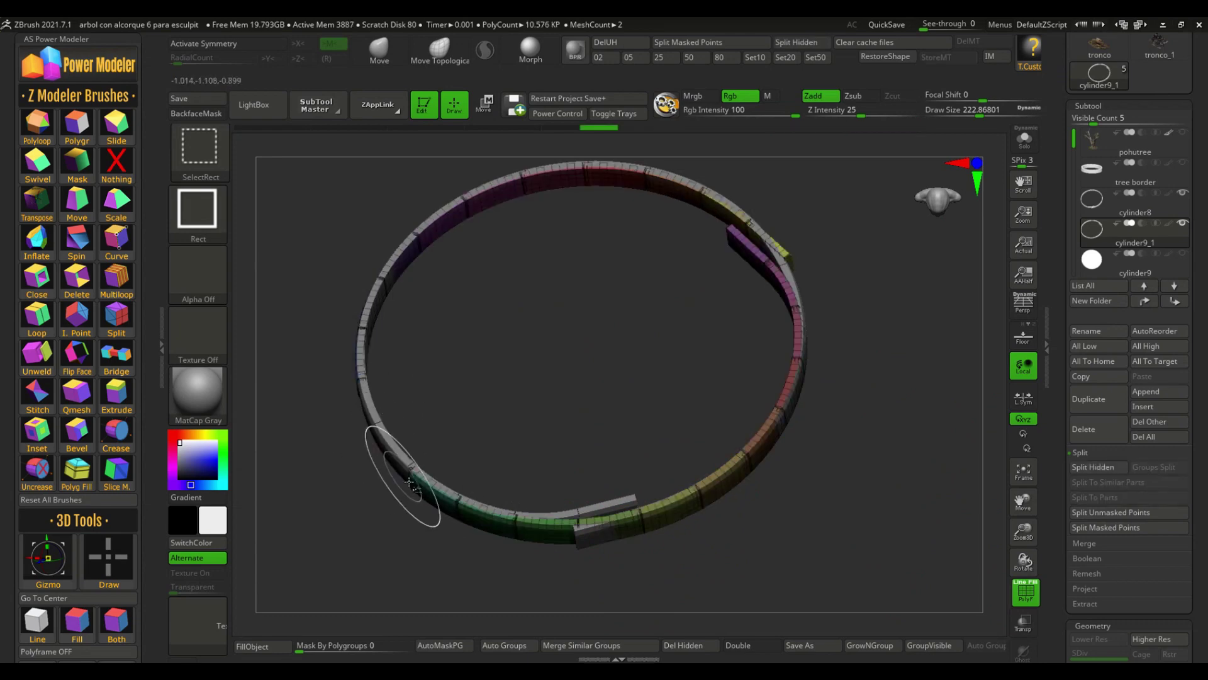
ctrl+shift+click(466, 511)
alt+drag(764, 535, 837, 497)
ctrl+shift+click(768, 439)
ctrl+shift+drag(928, 480, 944, 501)
drag(1068, 610, 1068, 115)
click(1092, 446)
Delete the overlapping curb pieces along the lower part of the original ring.
alt+click(834, 314)
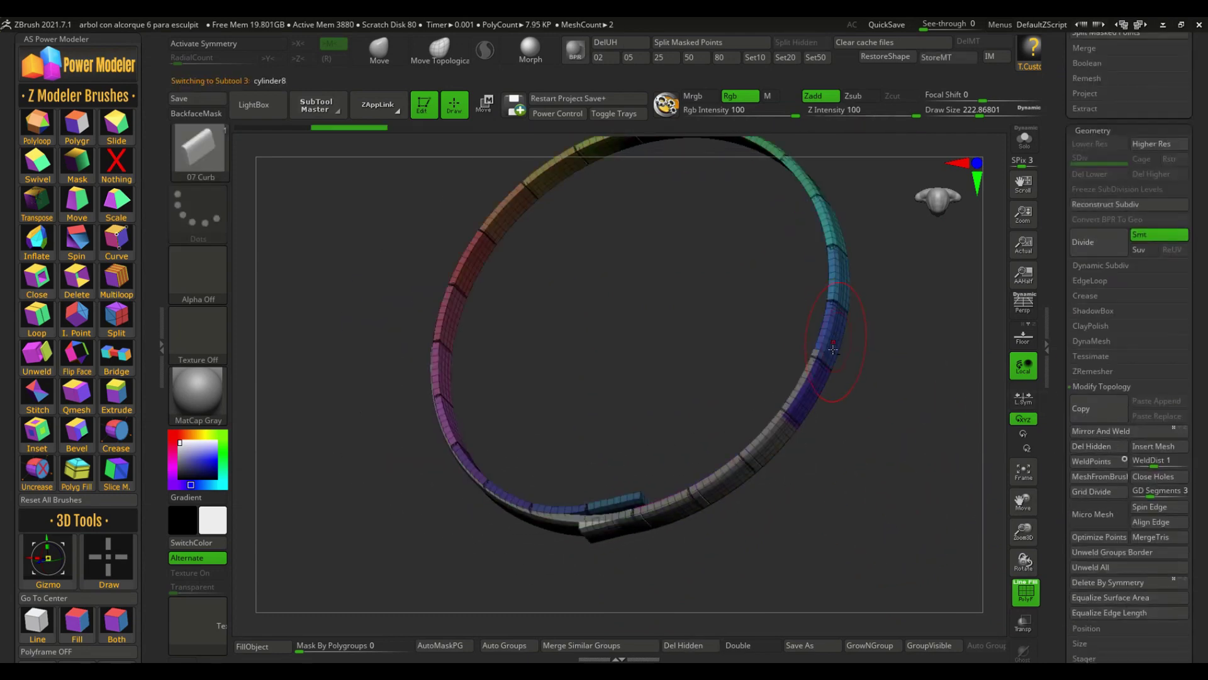
ctrl+shift+click(807, 386)
drag(522, 395, 535, 372)
ctrl+shift+click(392, 366)
ctrl+shift+click(416, 418)
ctrl+shift+click(454, 459)
ctrl+shift+click(506, 491)
ctrl+shift+click(570, 508)
drag(679, 541, 780, 504)
click(1087, 452)
Rotate the trimmed curb copy until its ends meet the original arc and close the circle.
alt+click(733, 495)
key(w)
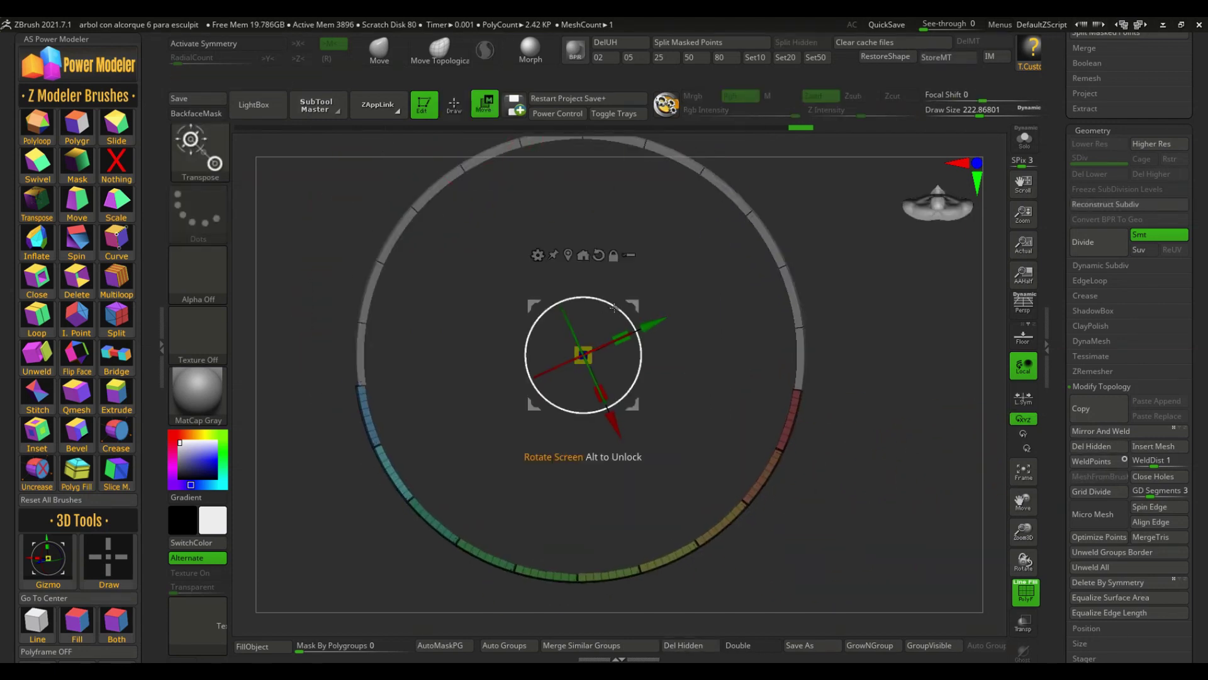
drag(630, 306, 798, 457)
Merge the original curb arc down with the rotated arc into one subtool.
drag(1059, 247, 1058, 315)
click(1095, 213)
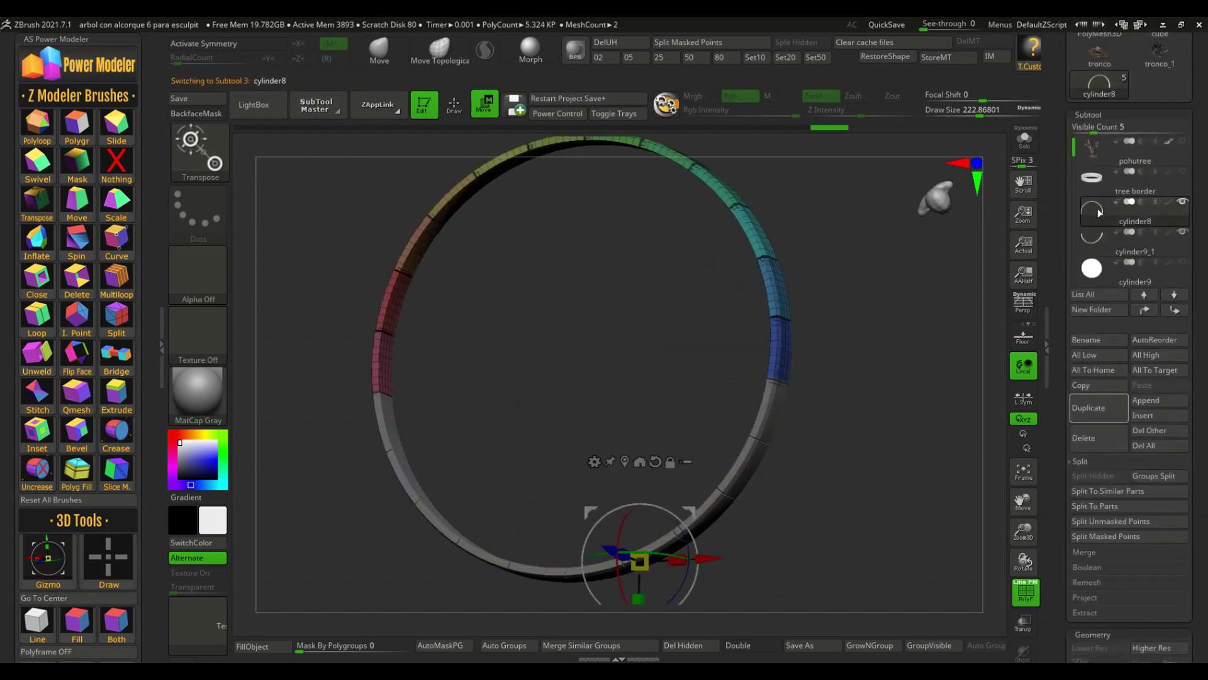
click(1085, 554)
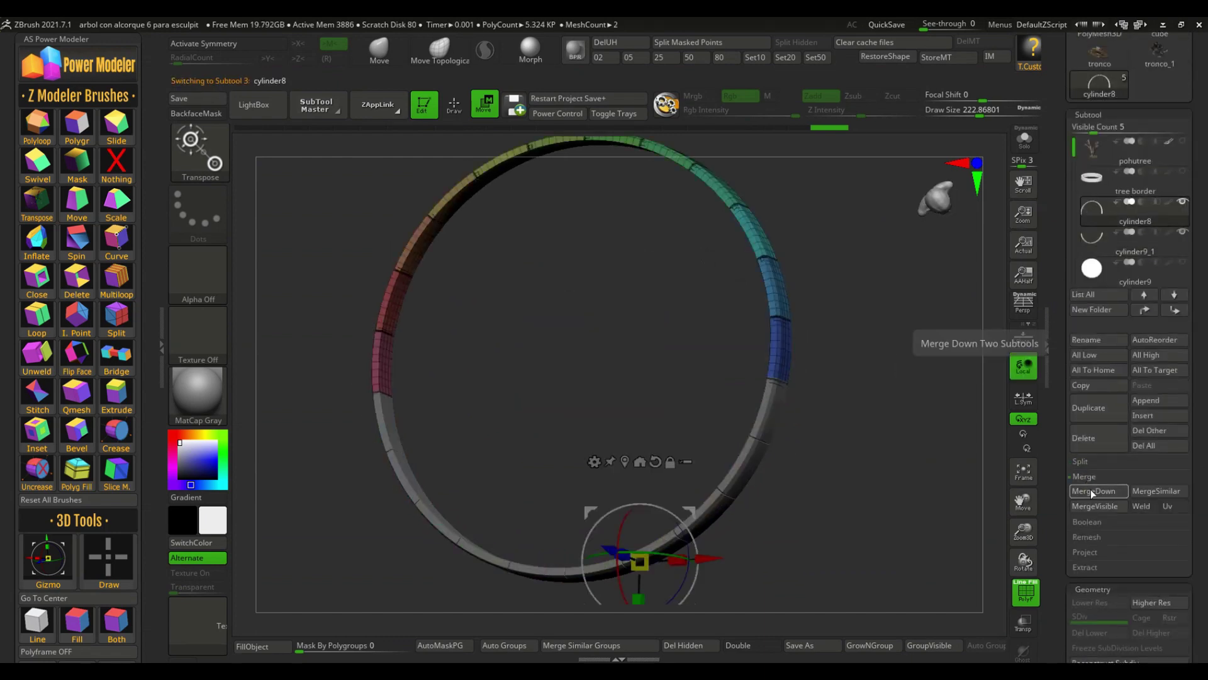
click(1092, 494)
click(1060, 513)
Turn polyframe off and subdivide the merged curb ring to SDiv 2.
mouse_move(847, 541)
mouse_down()
mouse_move(822, 393)
mouse_move(544, 369)
mouse_up()
key(shift+f)
key(q)
drag(1063, 574, 1062, 378)
click(1088, 510)
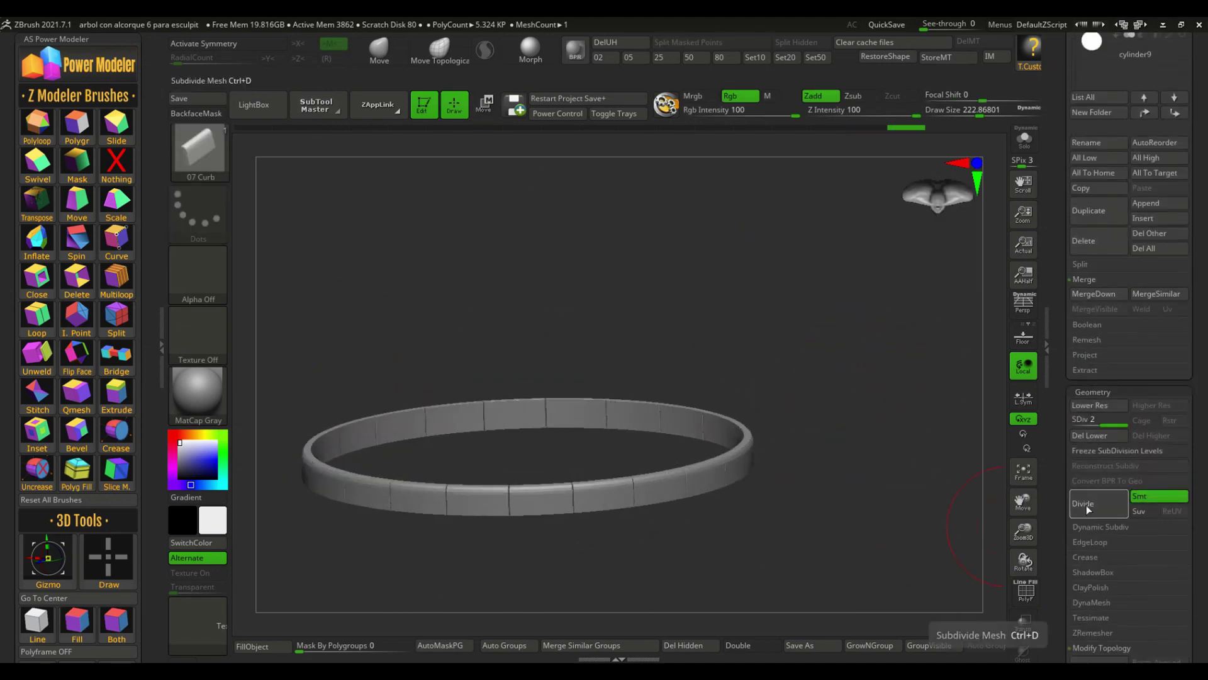
Lower the external border subtool to SDiv 1.
scroll(576, 524, up, 3)
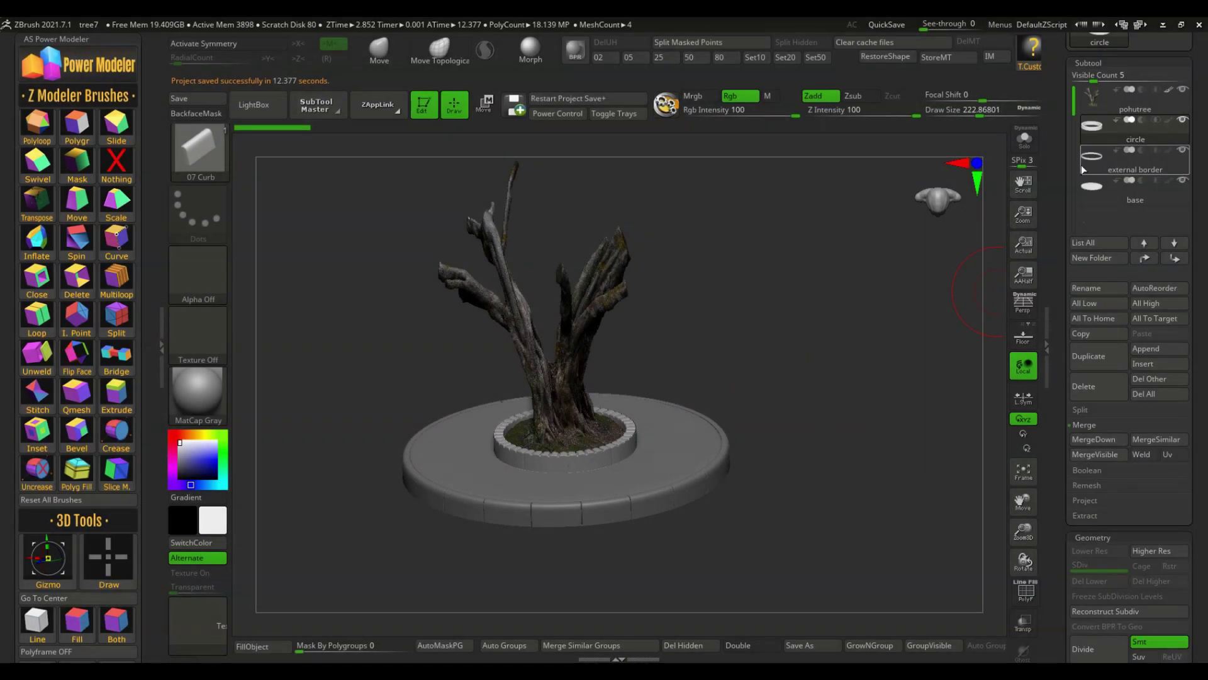
click(1081, 164)
click(1116, 550)
Assign Texture 19 to the base and give it planar UVs with AS Power Maps.
click(1090, 188)
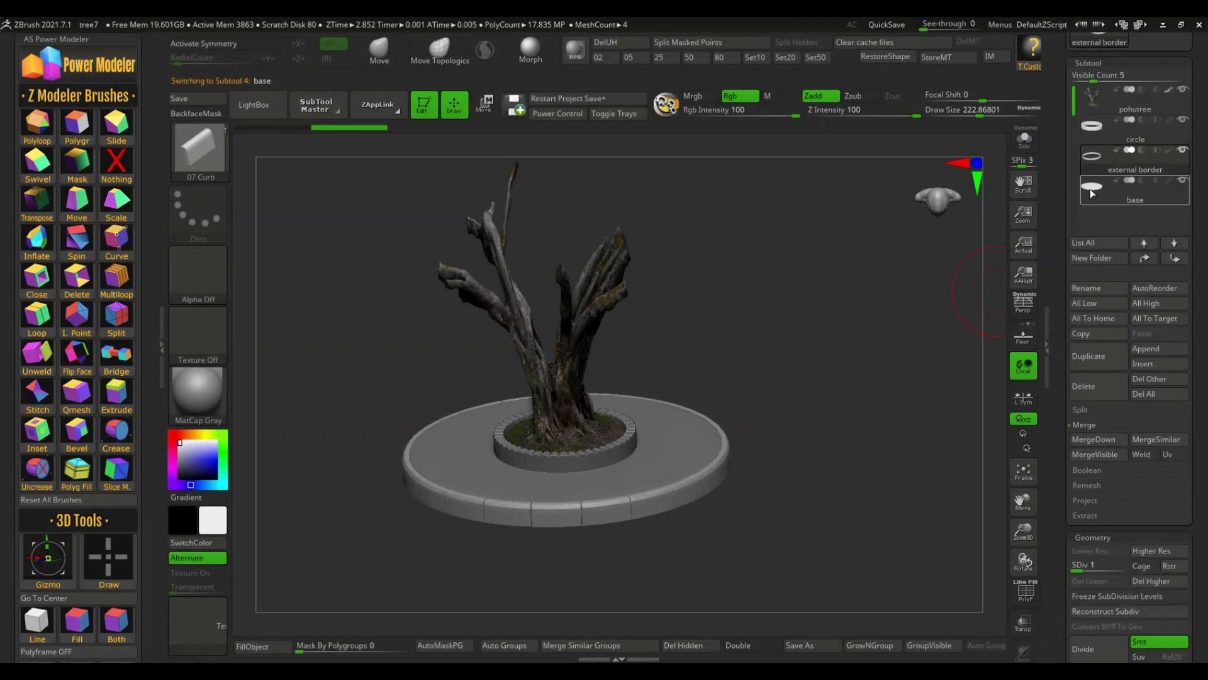
drag(283, 541, 212, 640)
click(211, 641)
click(307, 569)
click(55, 39)
drag(85, 92, 85, 194)
click(55, 120)
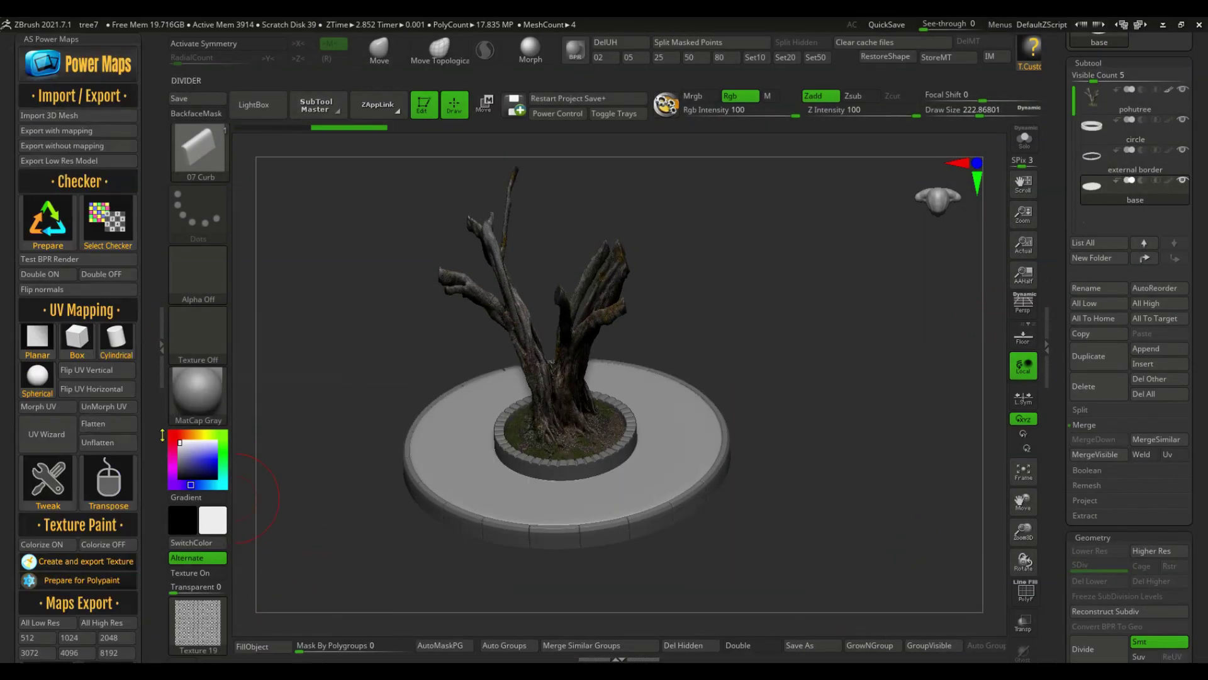
click(38, 341)
Generate the external border's UVs with the UV Wizard using its existing polygroups, and assign a texture to it.
click(1098, 170)
click(53, 442)
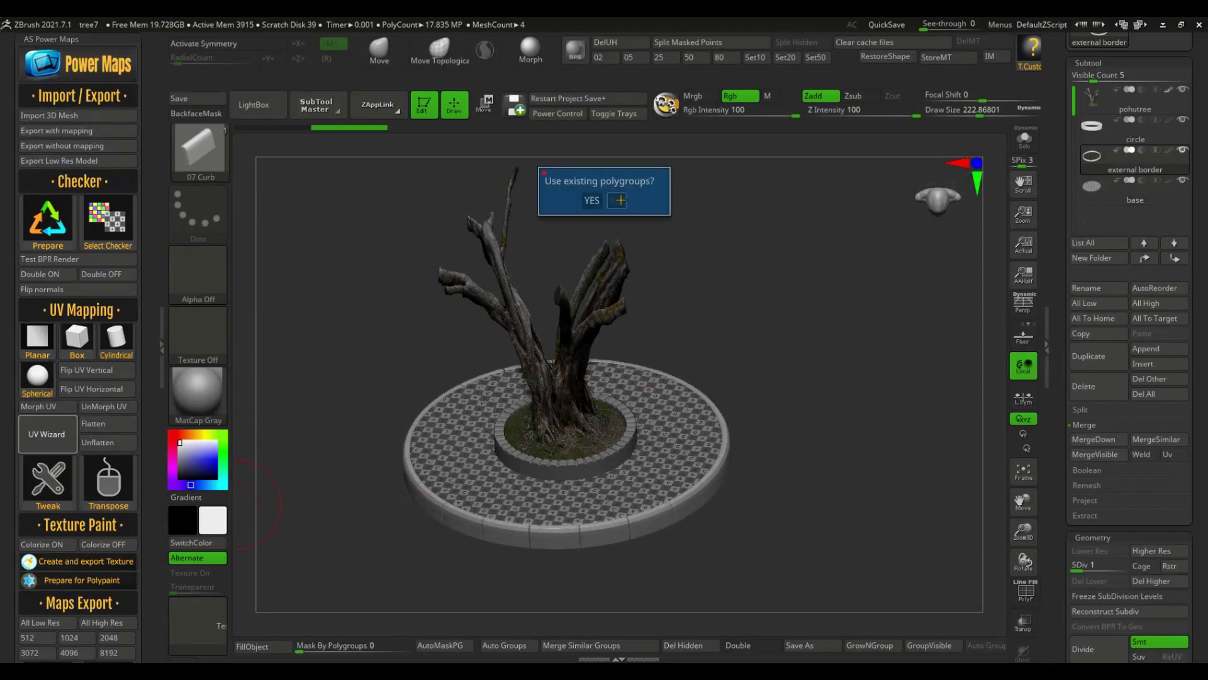
click(592, 200)
click(204, 630)
click(334, 552)
drag(812, 478, 821, 434)
click(1095, 130)
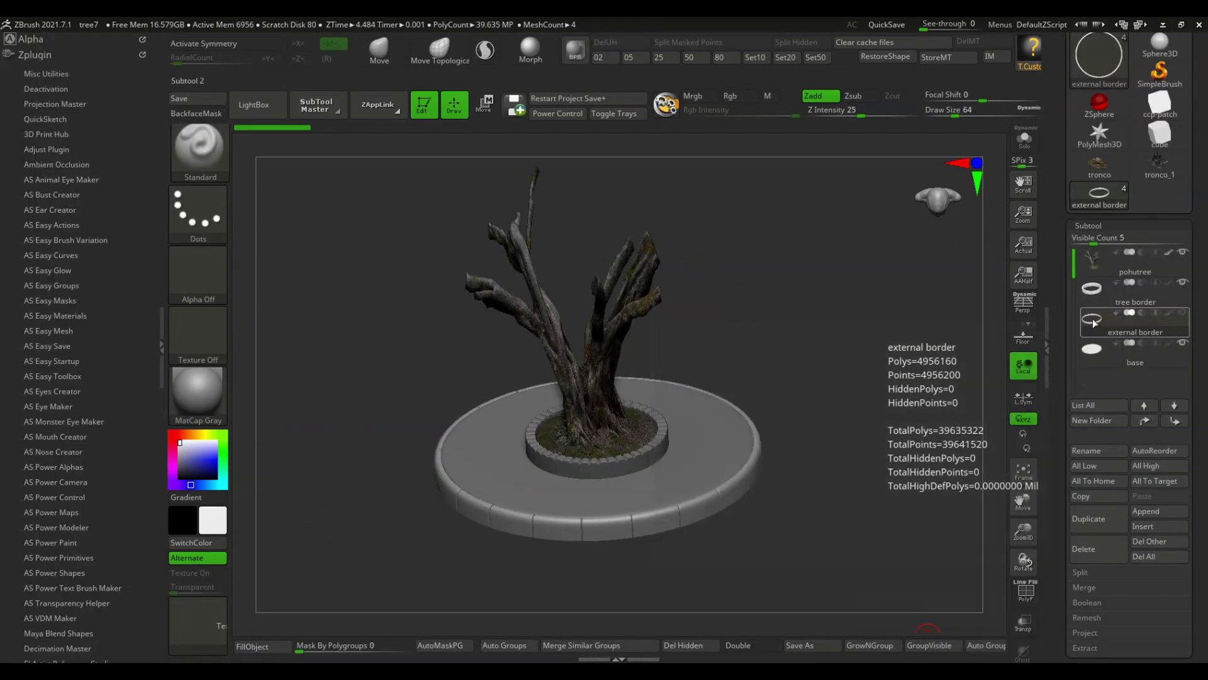
Load the 083 DragRect brush from LightBox and prepare a sculpting layer on the external border.
click(254, 106)
double_click(285, 351)
scroll(433, 302, down, 10)
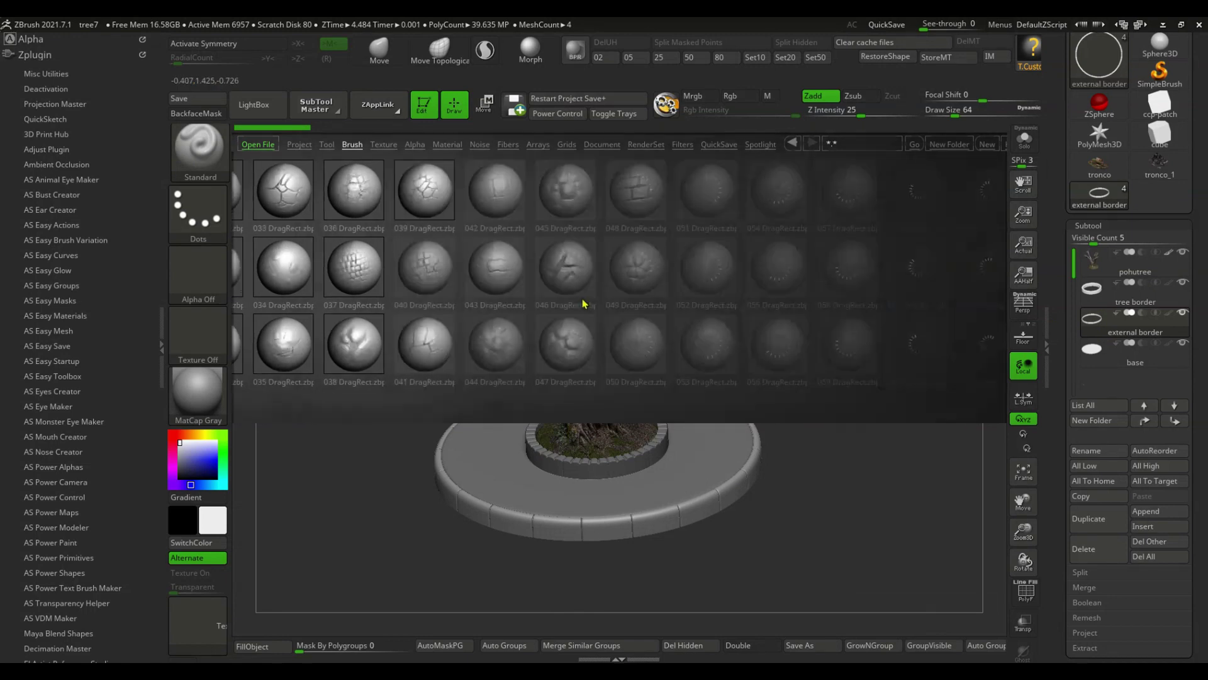
double_click(432, 348)
alt+drag(668, 545, 679, 608)
drag(1063, 547, 1091, 210)
click(1087, 172)
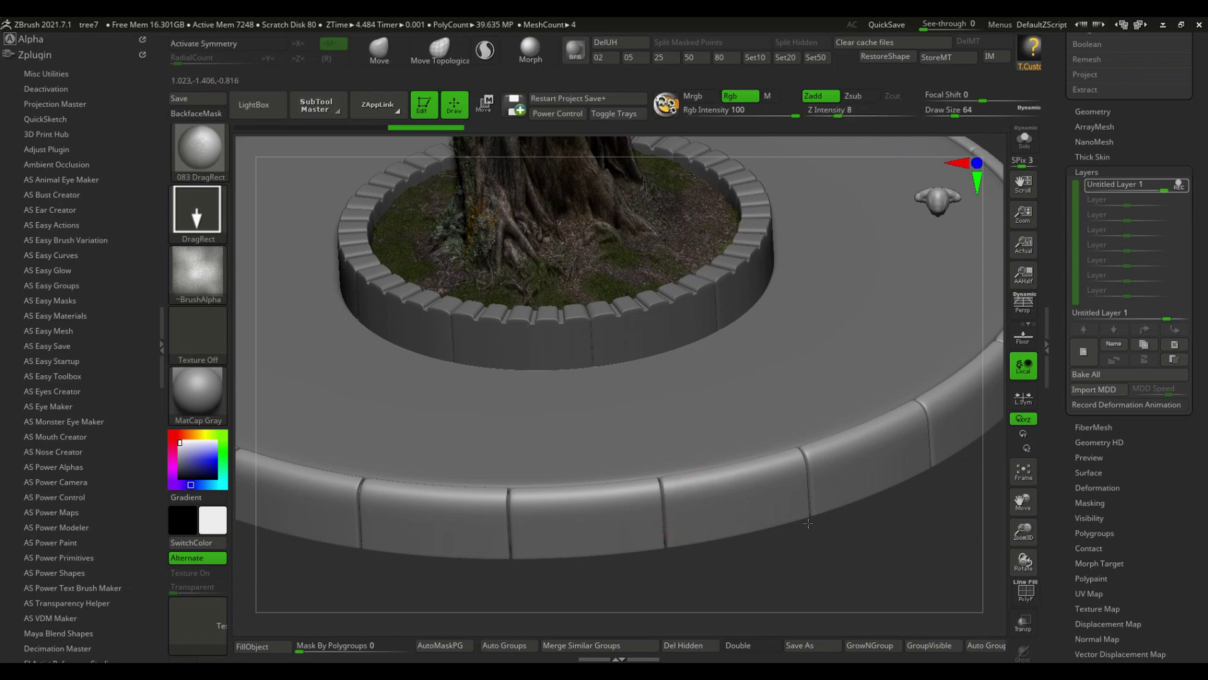
Stamp fine stone texture over the external border's curb blocks at Z Intensity 8, hiding the interface for a larger view.
alt+drag(808, 523, 812, 567)
drag(740, 511, 829, 532)
drag(479, 510, 503, 544)
alt+drag(535, 608, 692, 566)
mouse_move(595, 579)
alt+mouse_down()
mouse_move(588, 520)
mouse_move(902, 526)
mouse_move(567, 442)
alt+mouse_up()
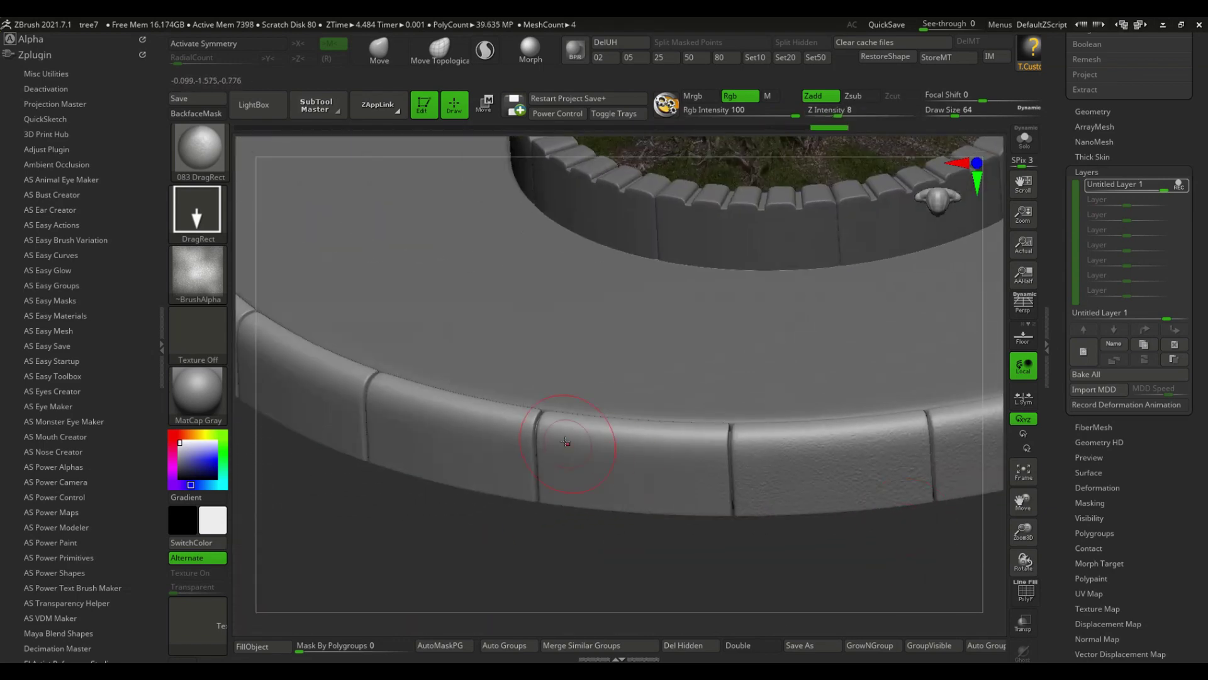
key(Tab)
click(162, 346)
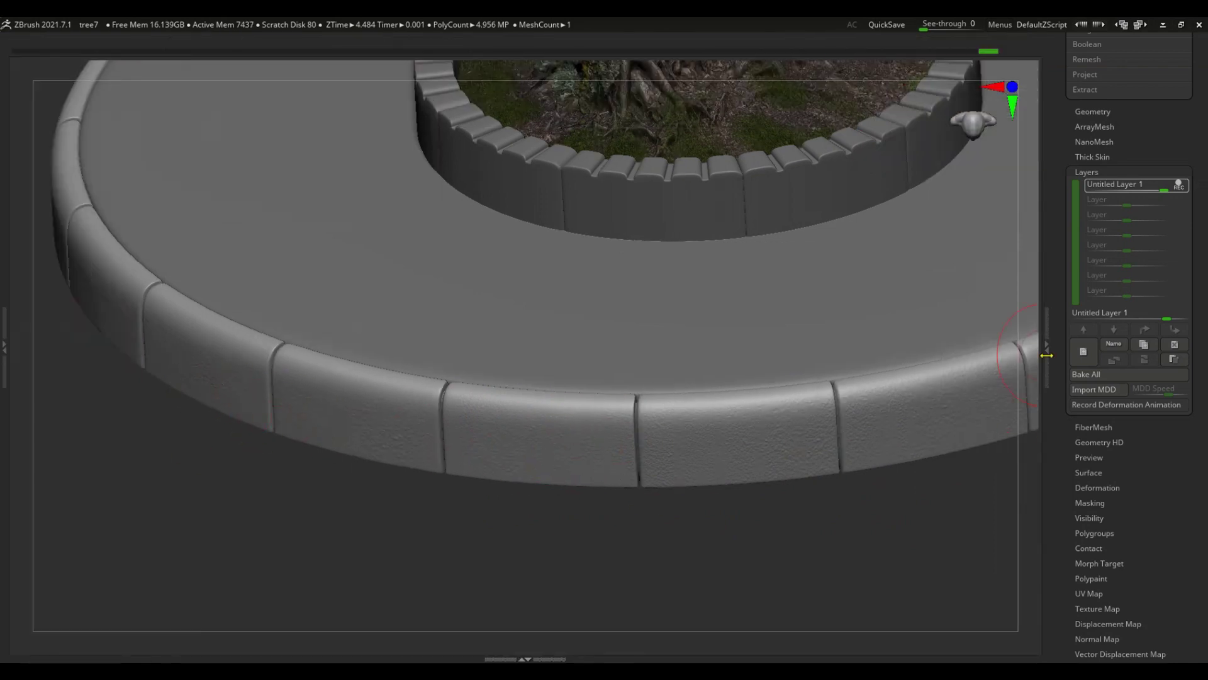
click(1046, 354)
mouse_move(152, 377)
alt+mouse_down()
mouse_move(428, 483)
mouse_move(352, 453)
alt+mouse_up()
drag(928, 497, 988, 548)
mouse_move(251, 453)
mouse_down()
mouse_move(305, 385)
mouse_move(405, 350)
mouse_move(302, 337)
mouse_move(340, 445)
mouse_move(372, 449)
mouse_move(251, 391)
mouse_move(423, 434)
mouse_move(375, 378)
mouse_move(359, 289)
mouse_move(531, 369)
mouse_up()
Switch to the tree border and stamp the same fine stone texture around its curb blocks.
alt+click(514, 177)
mouse_move(514, 177)
ctrl+right_down()
mouse_move(378, 202)
mouse_move(498, 252)
mouse_move(554, 302)
mouse_move(646, 298)
ctrl+right_up()
drag(645, 297, 584, 457)
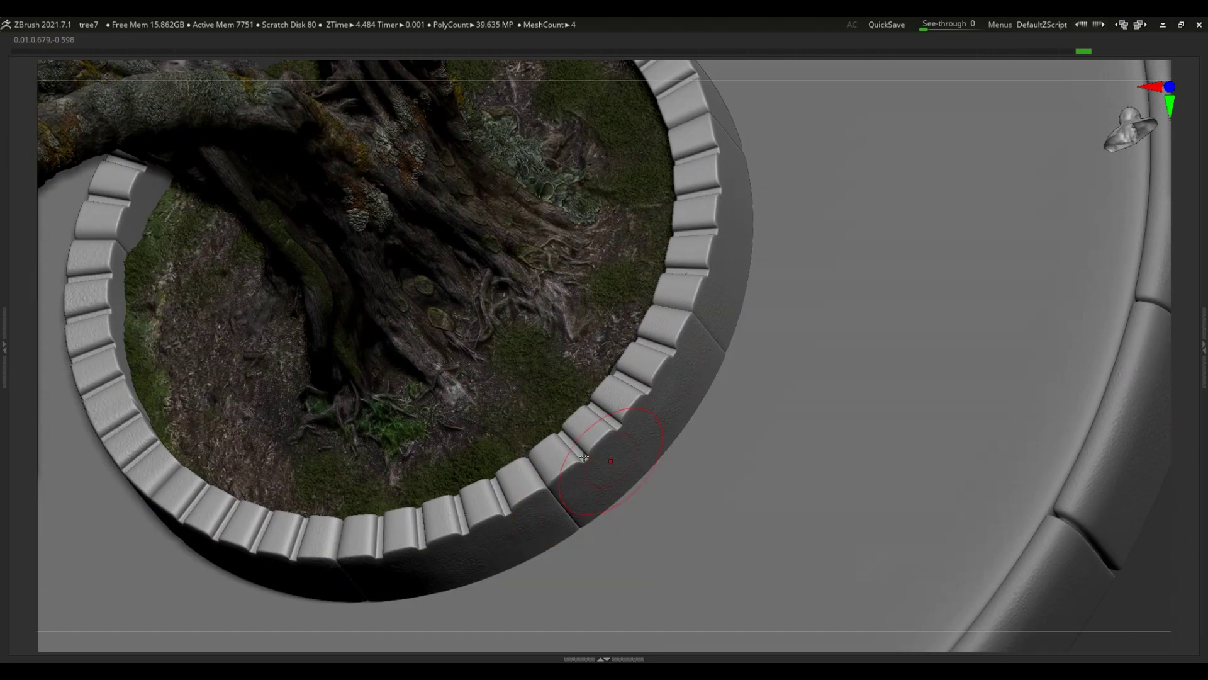
right_drag(703, 187, 550, 240)
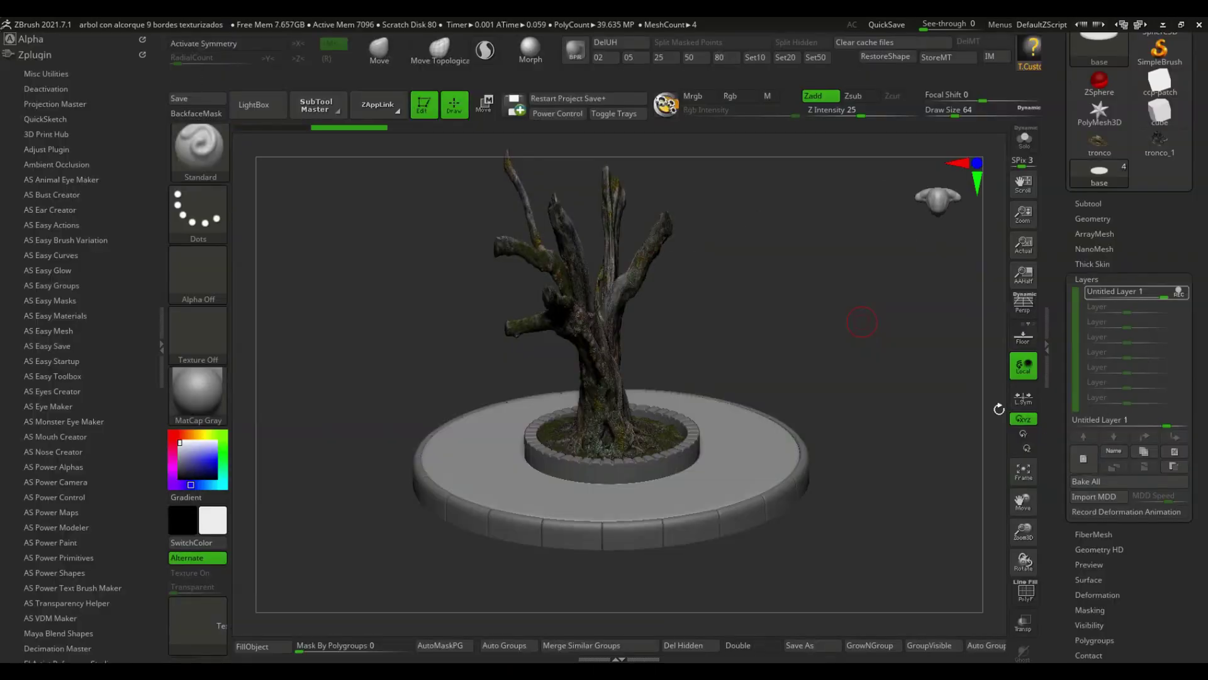
Load the 027 DragRect paving brush from the DragRect folder in LightBox.
click(254, 105)
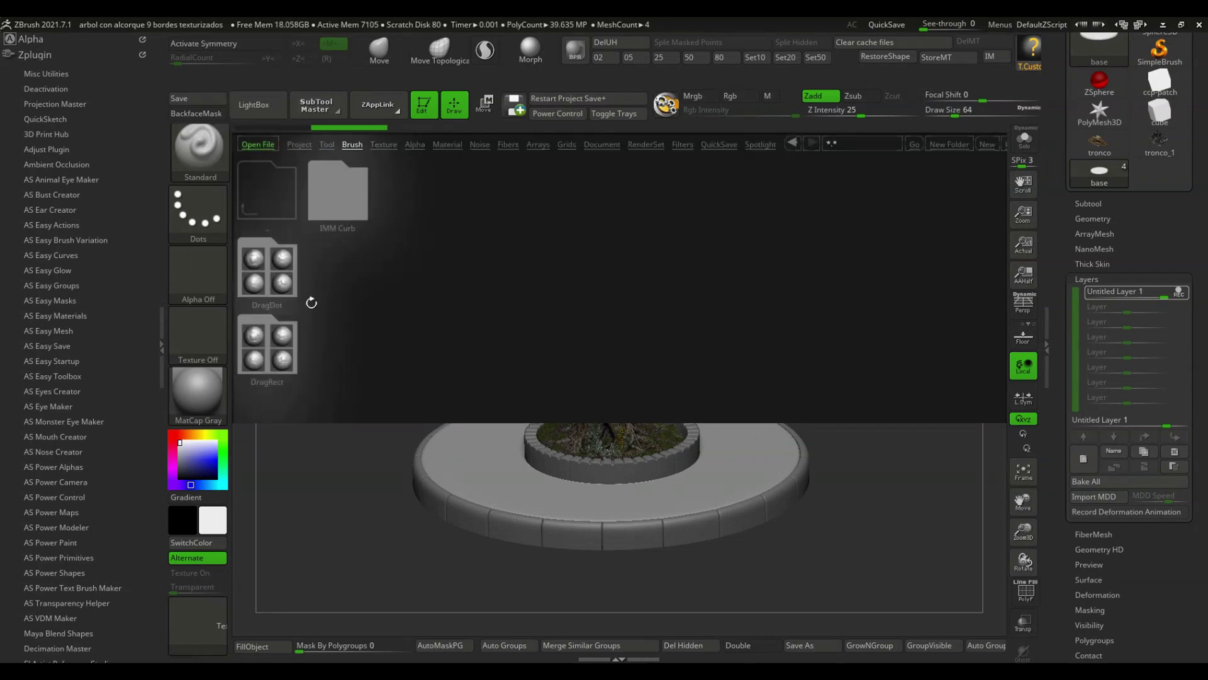
double_click(292, 338)
drag(766, 404, 642, 388)
scroll(642, 386, down, 5)
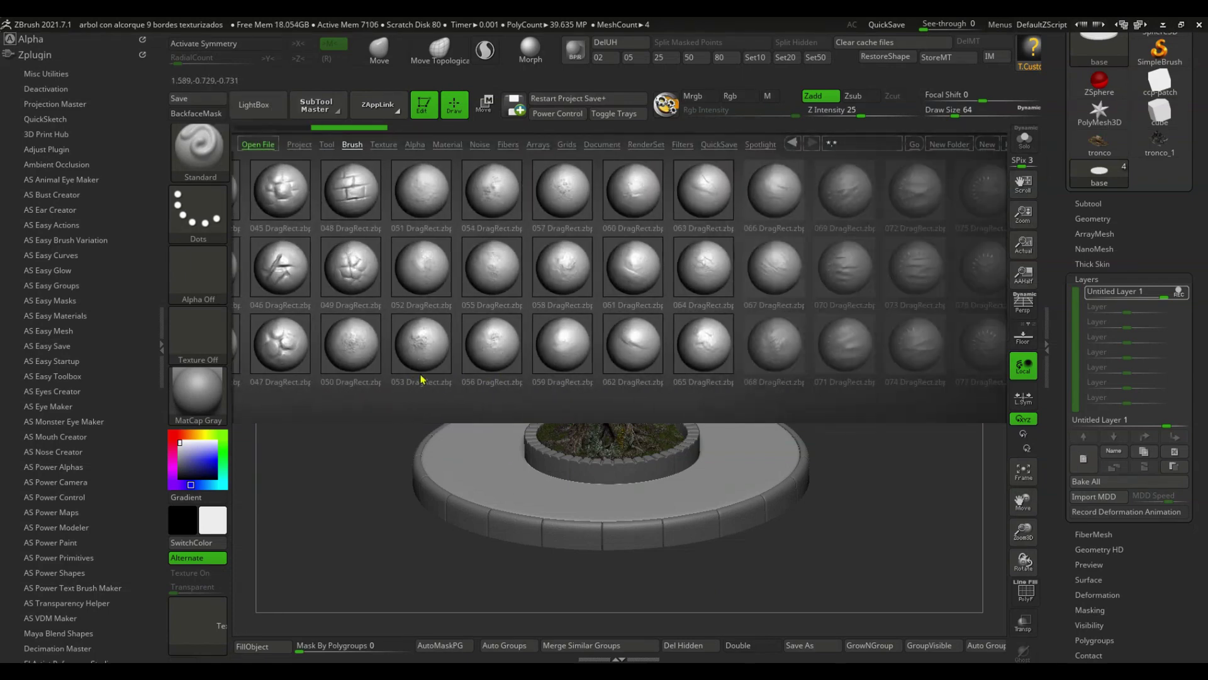
drag(744, 396, 881, 387)
double_click(701, 197)
Isolate the base and stamp the paving pattern over its entire top face at Z Intensity 27.
drag(857, 451, 879, 498)
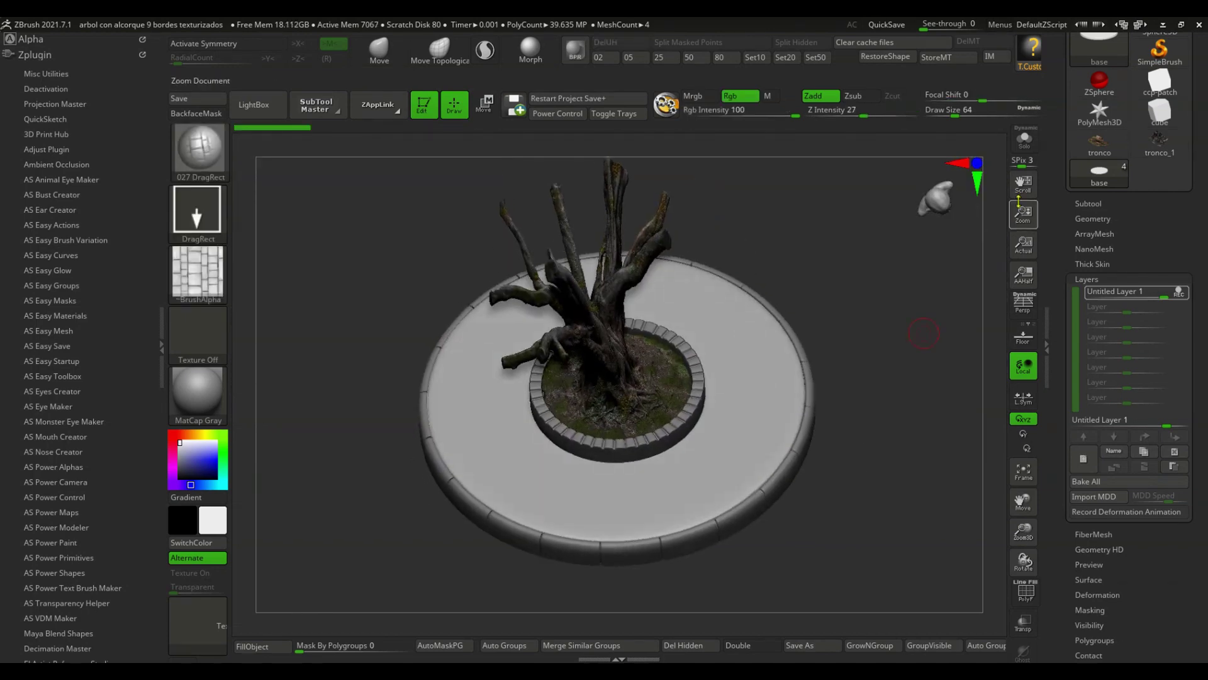
click(1024, 138)
drag(811, 440, 790, 502)
alt+drag(790, 503, 792, 457)
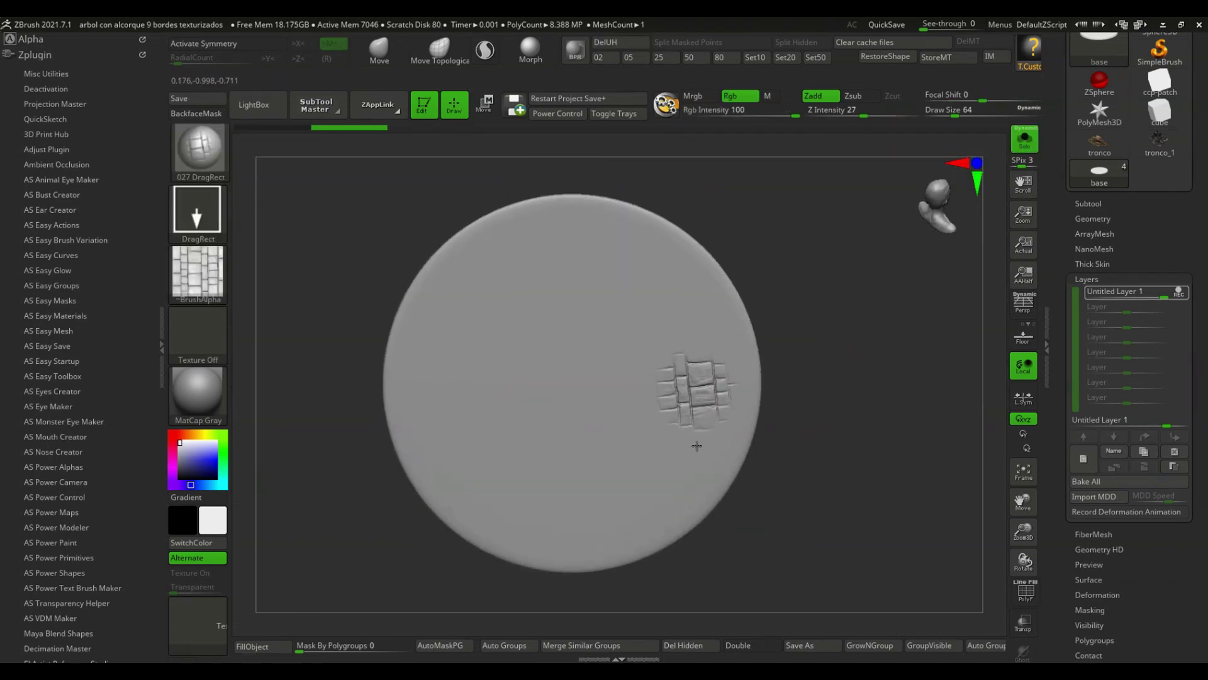
drag(694, 443, 714, 441)
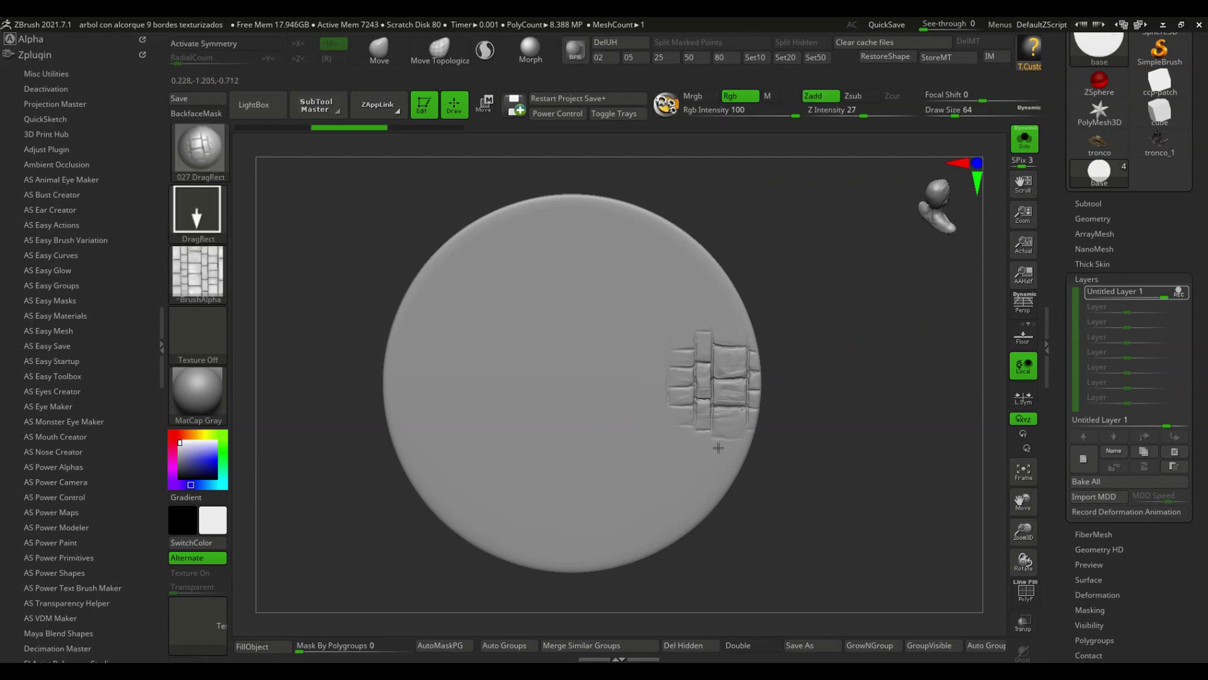
drag(616, 448, 628, 416)
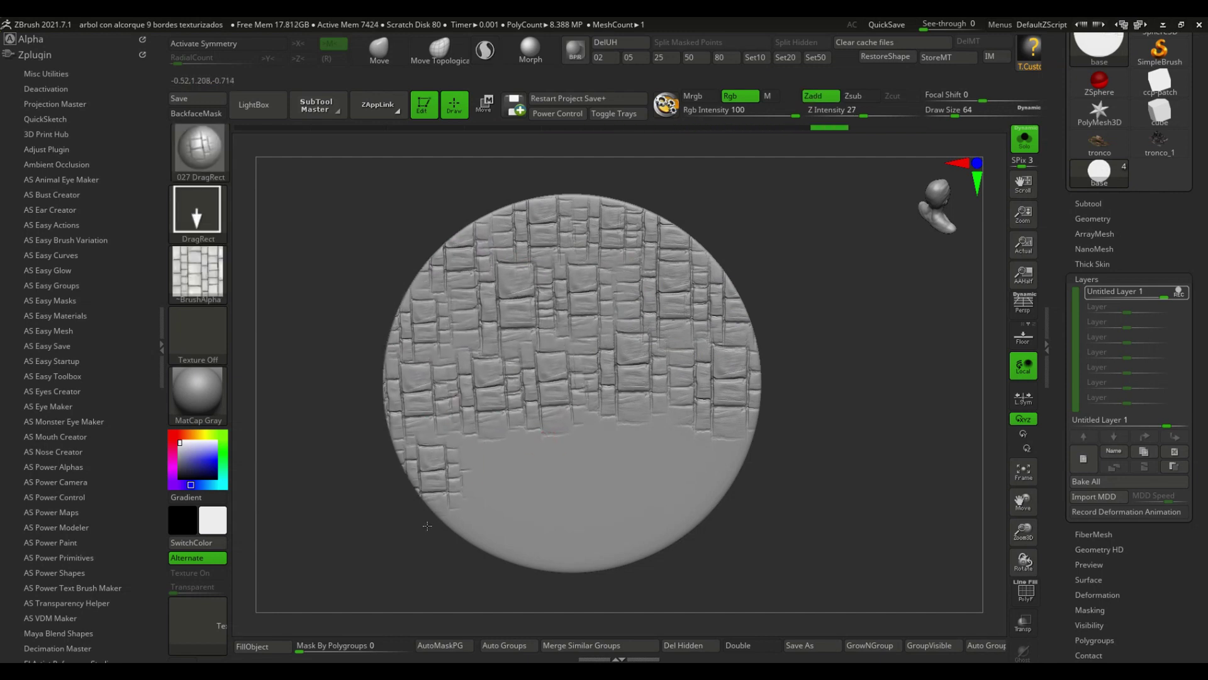
drag(565, 463, 568, 511)
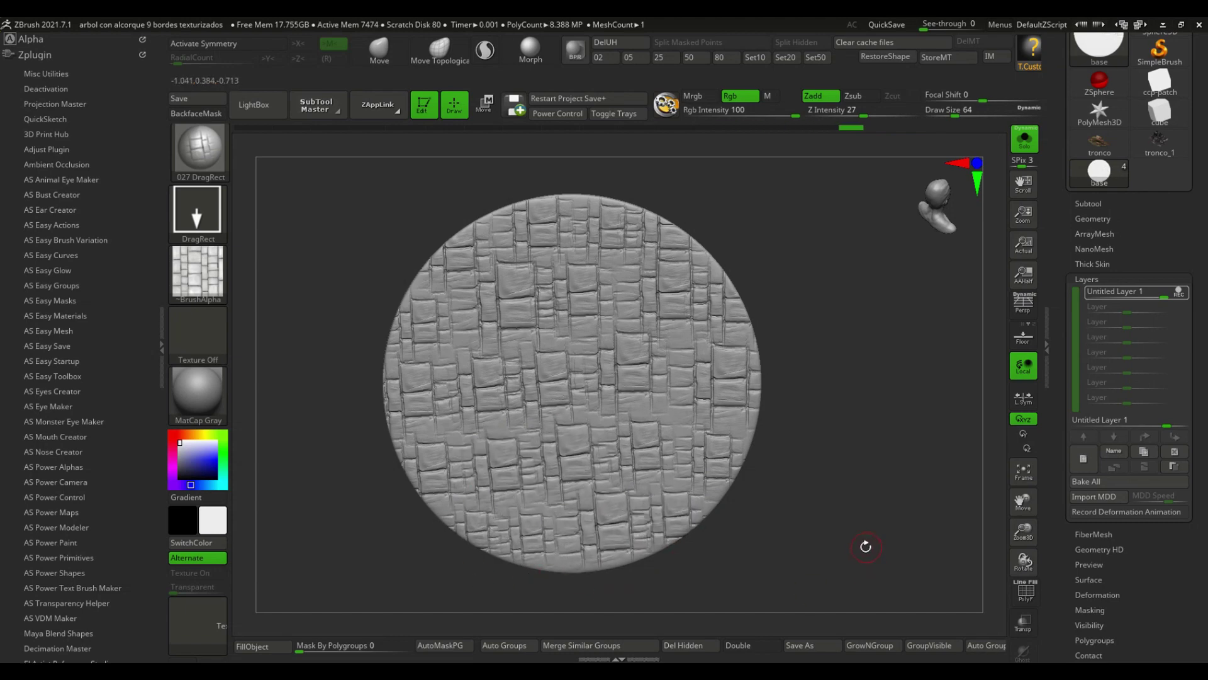
Show the paved base together with the tree and both curb borders again.
drag(866, 546, 901, 469)
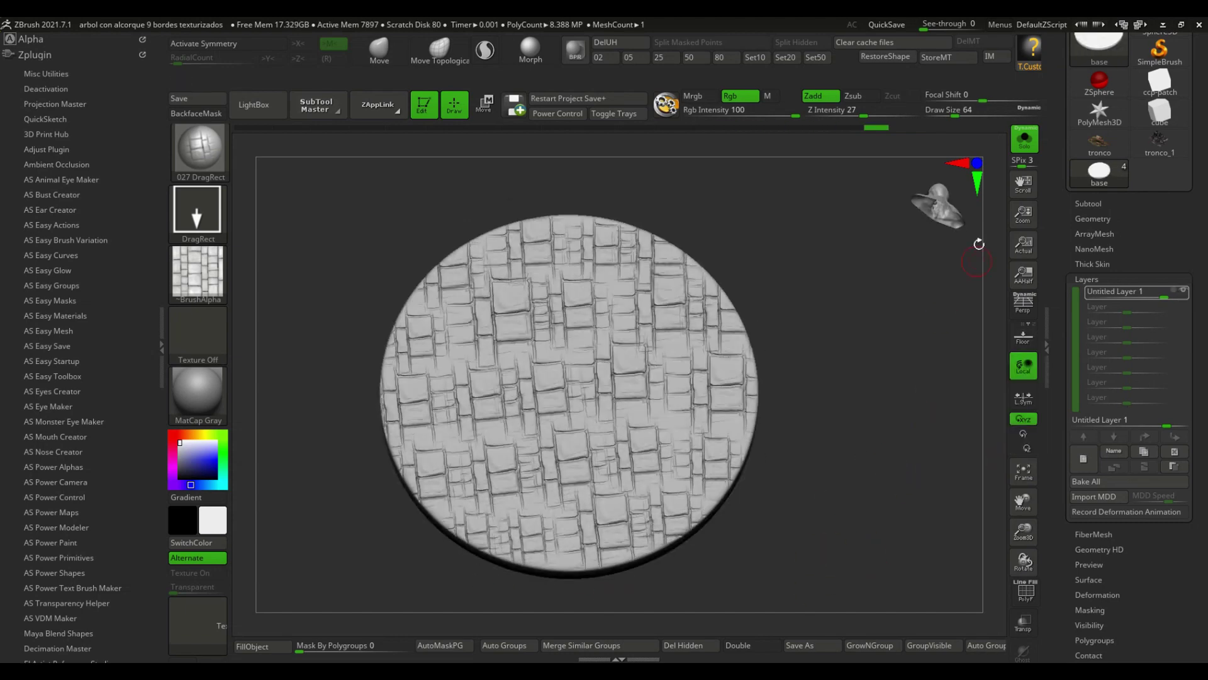
click(1024, 138)
mouse_move(824, 503)
mouse_down()
mouse_move(818, 439)
mouse_move(873, 460)
mouse_move(863, 459)
mouse_move(939, 539)
mouse_move(828, 485)
mouse_up()
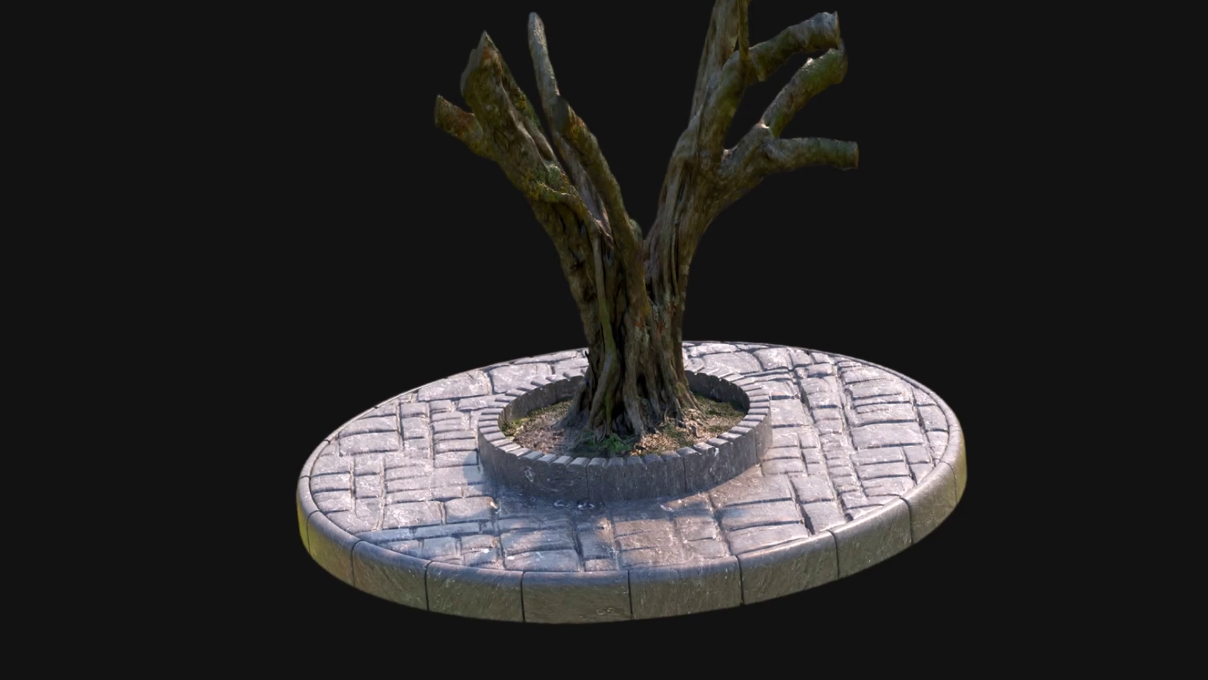